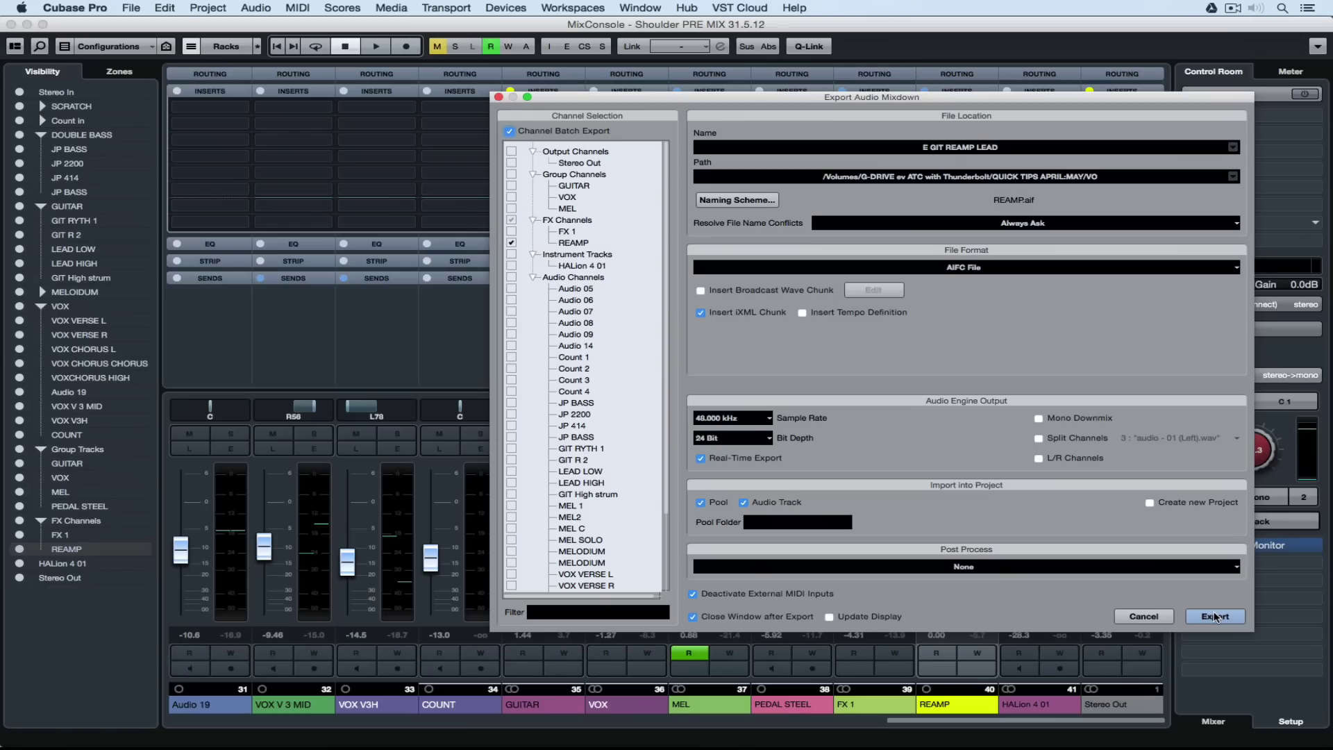
Export the REAMP channel mixdown as a 24-bit, 48 kHz AIFC file imported into the project.
click(1215, 616)
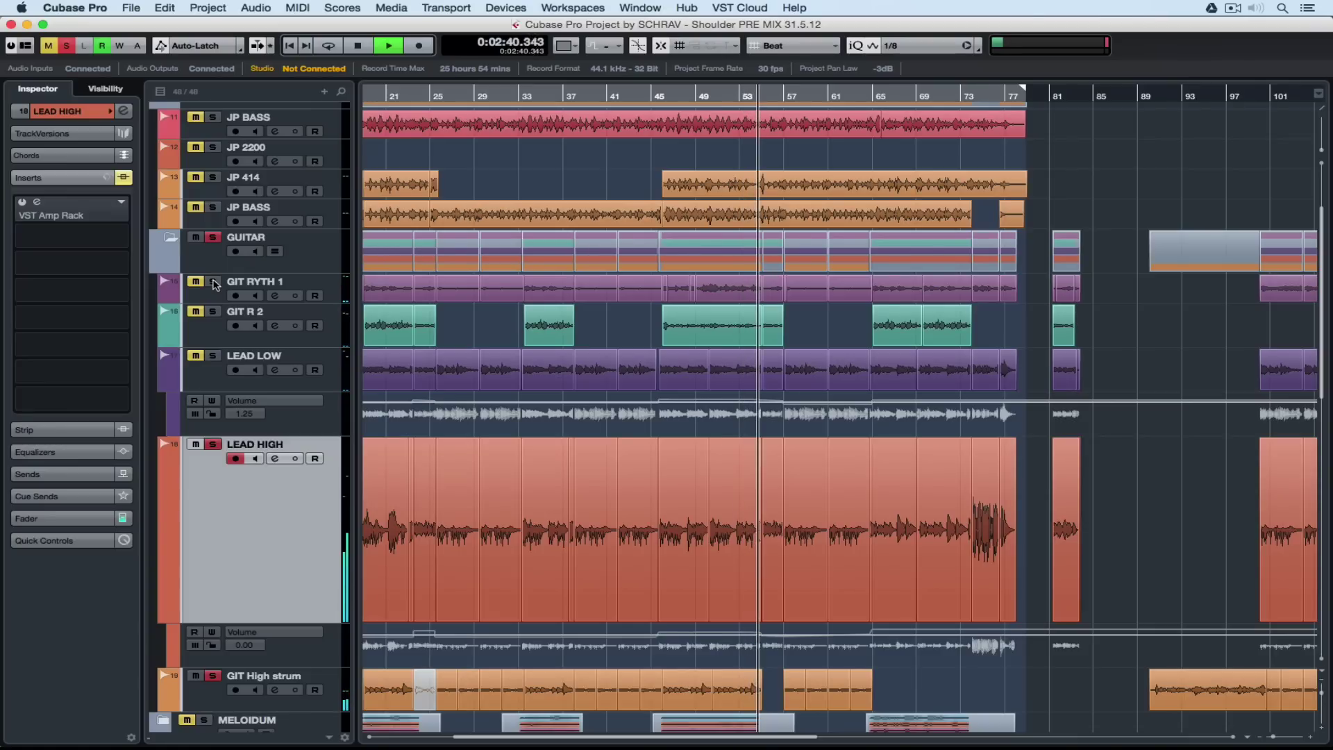
Re-enable LEAD HIGH's VST Amp Rack insert after reviewing its Amplifiers and Cabinets models.
click(21, 202)
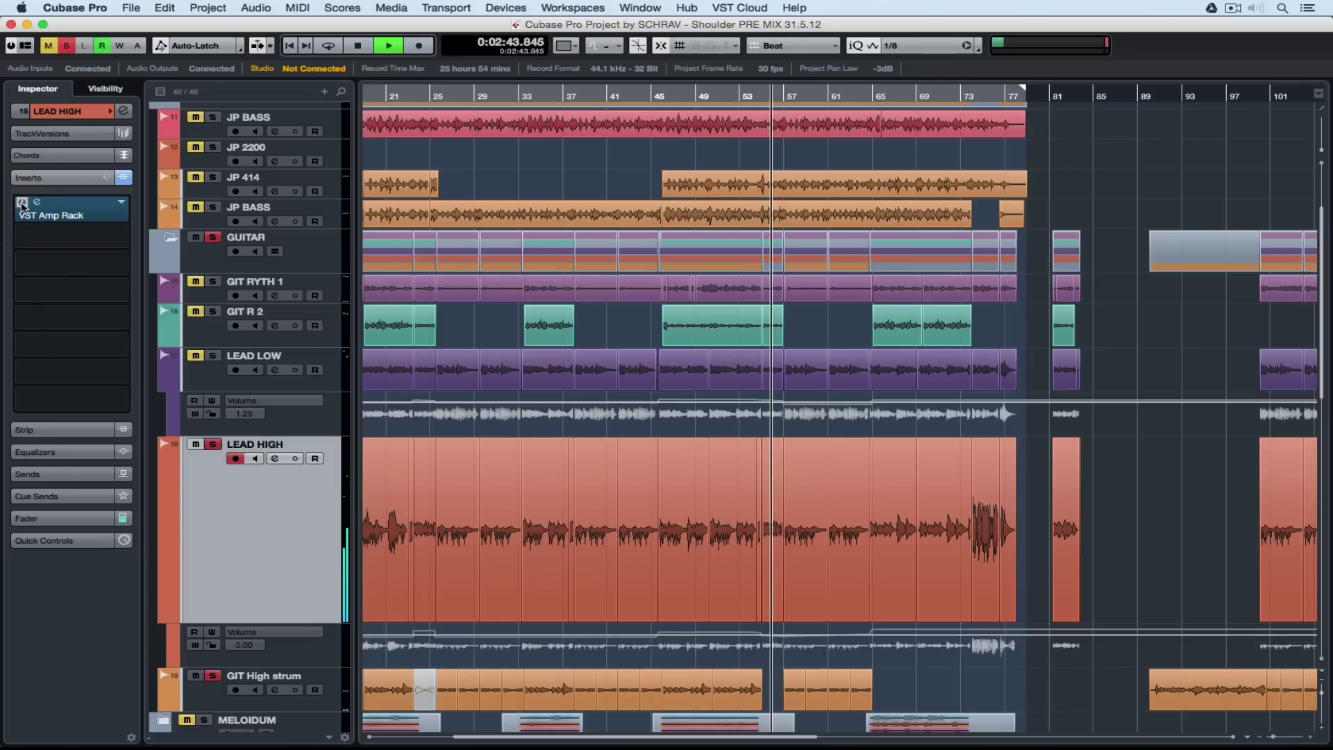
click(59, 207)
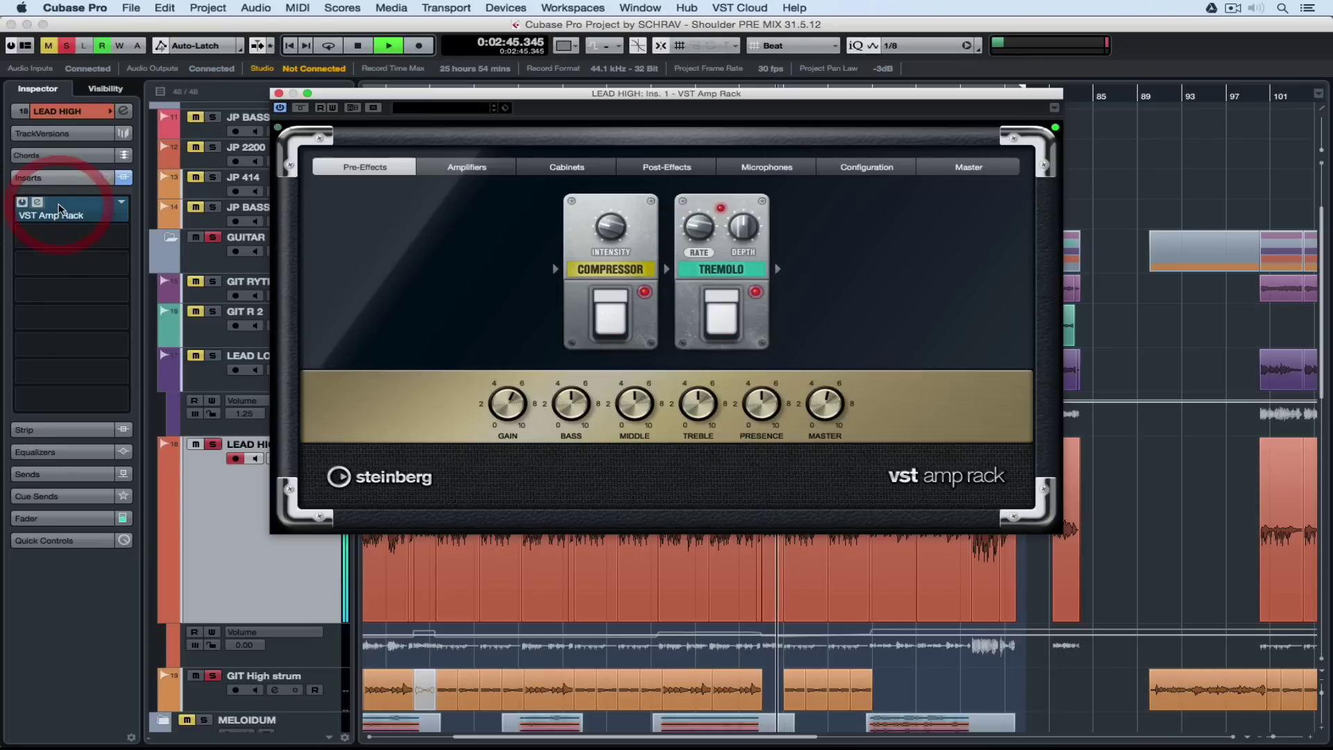
click(472, 170)
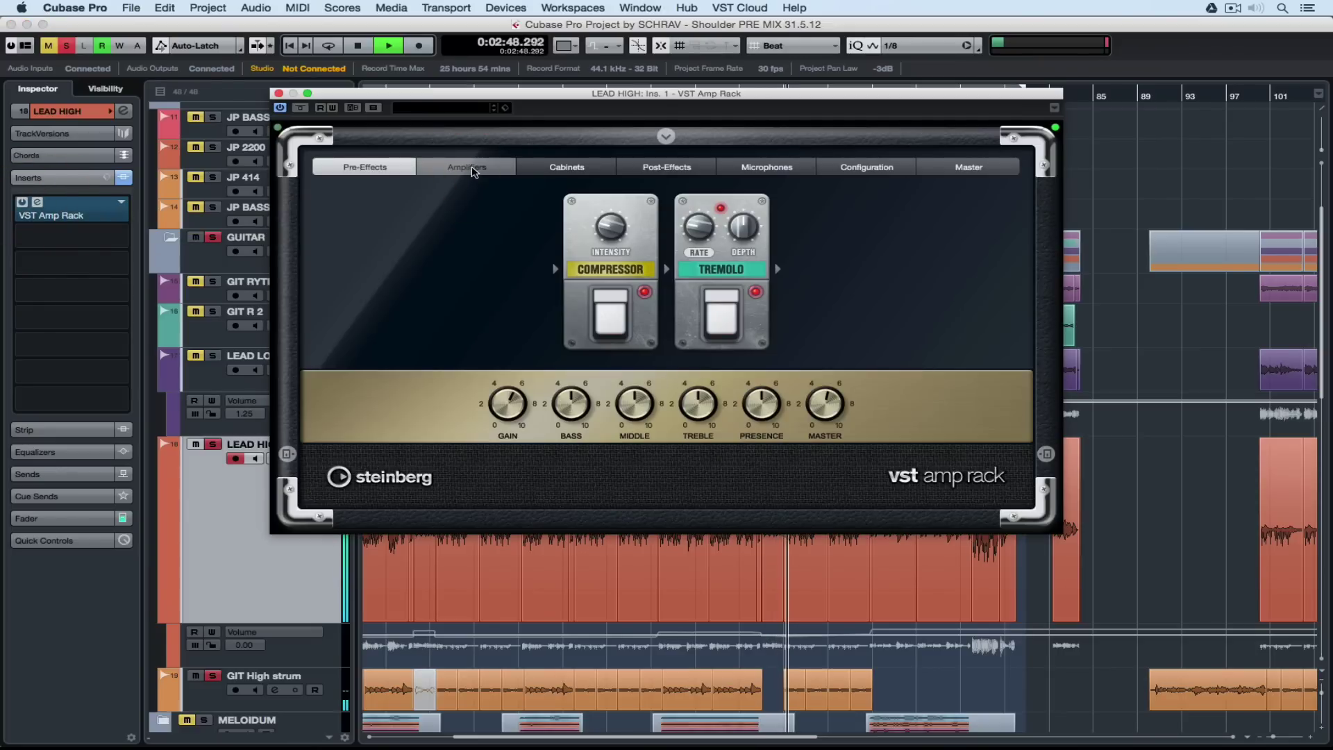
click(472, 168)
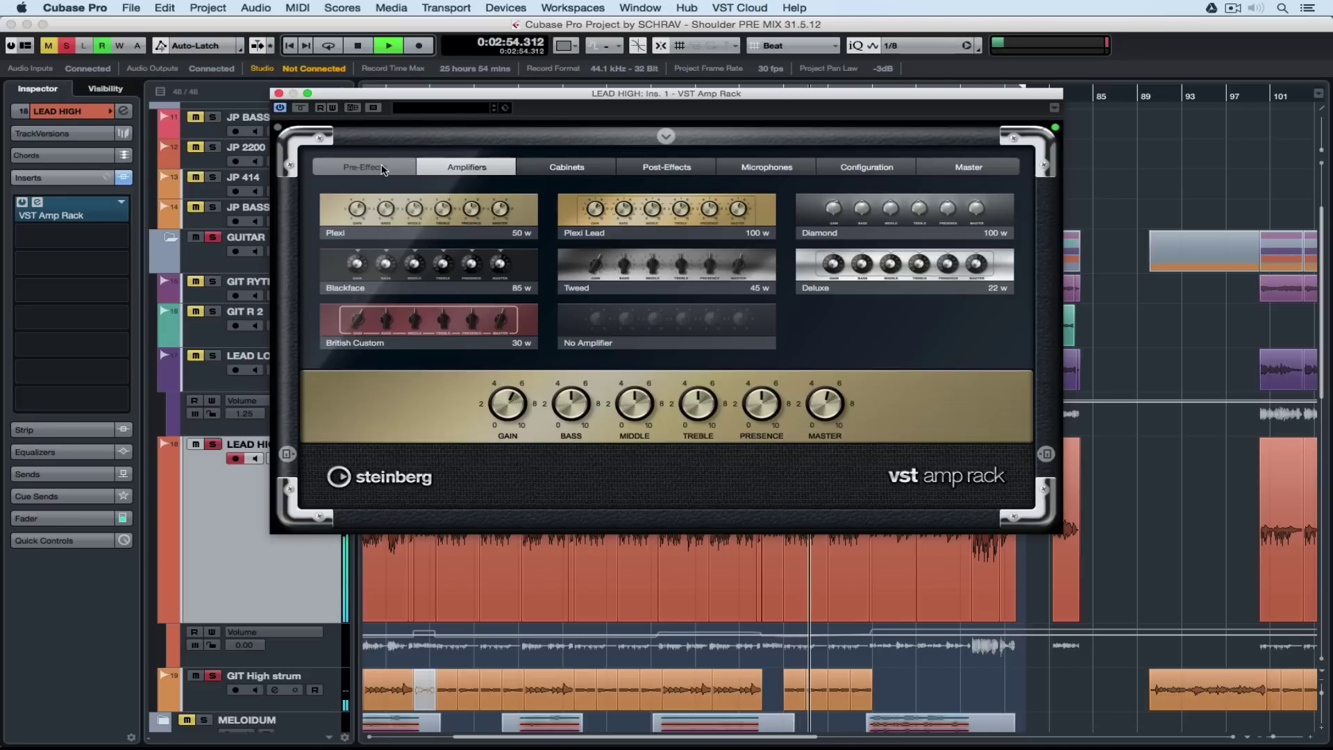
click(578, 168)
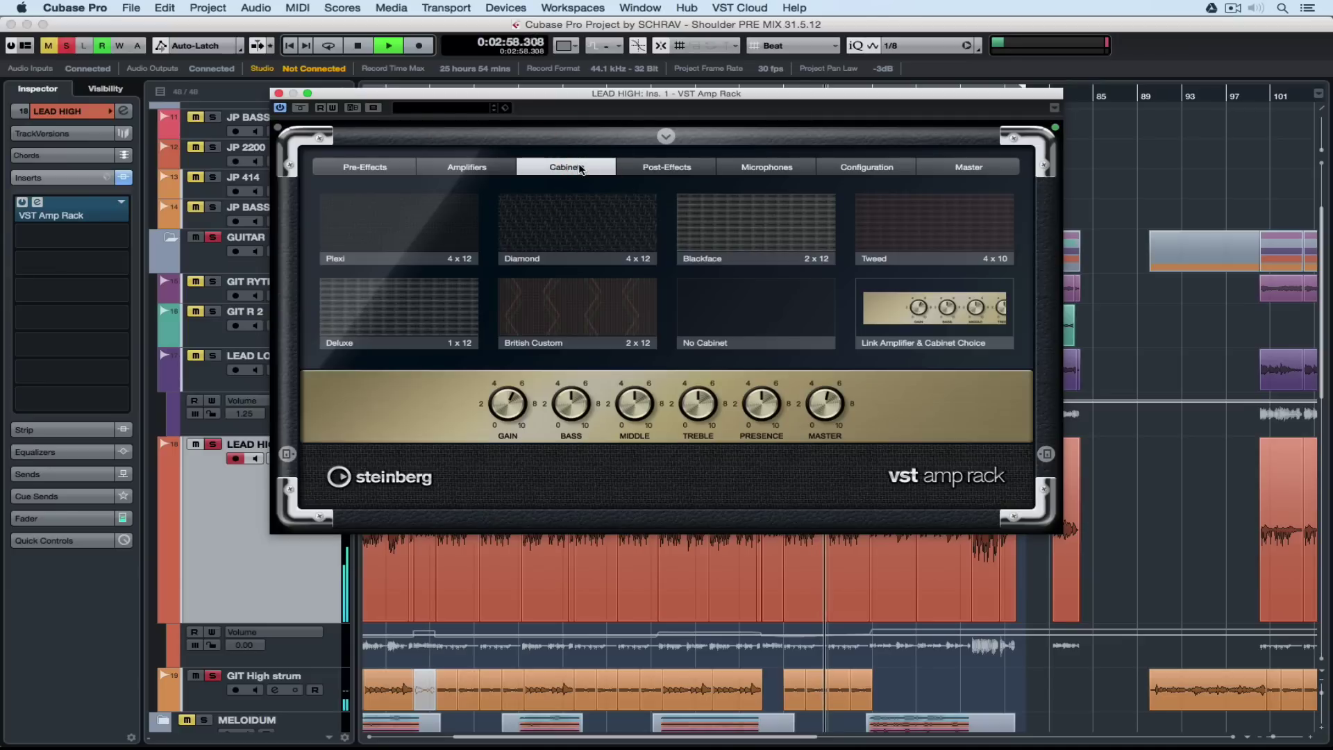
click(279, 93)
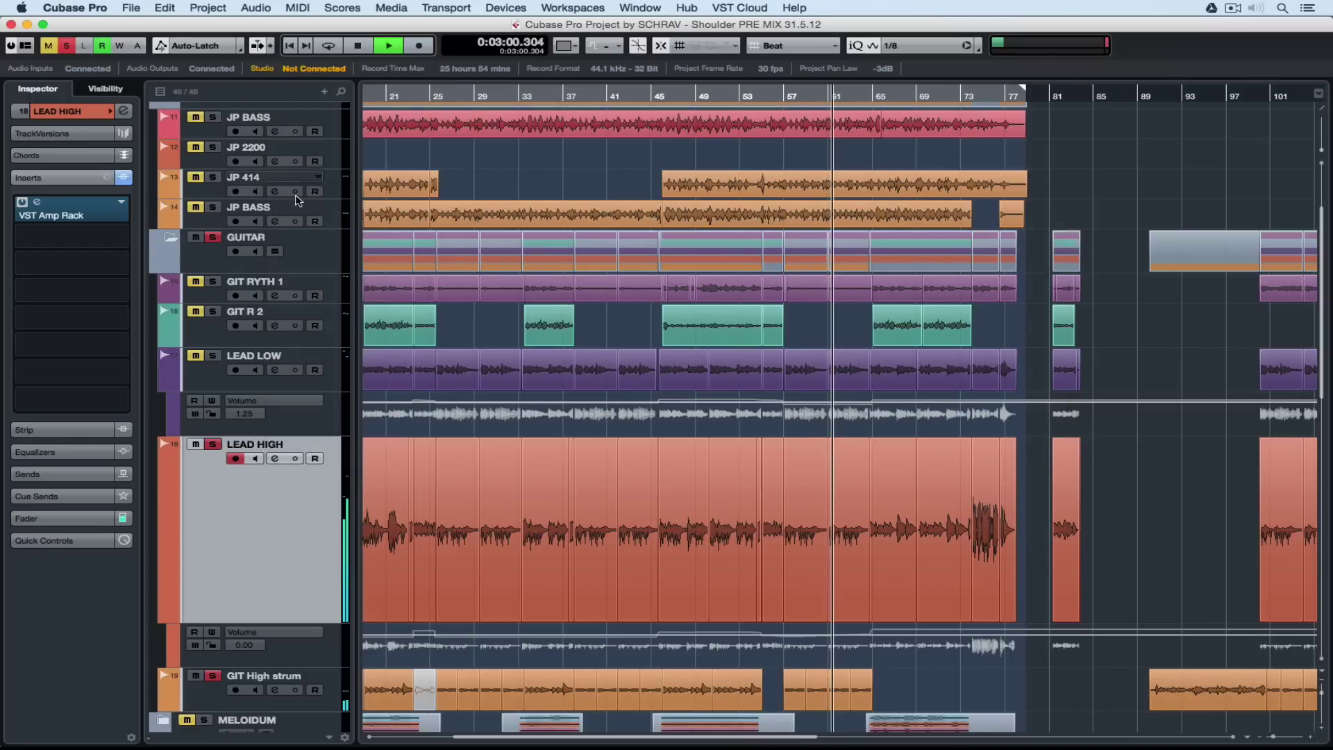
Select LEAD LOW and view its VST Amp Rack cabinet models.
click(328, 358)
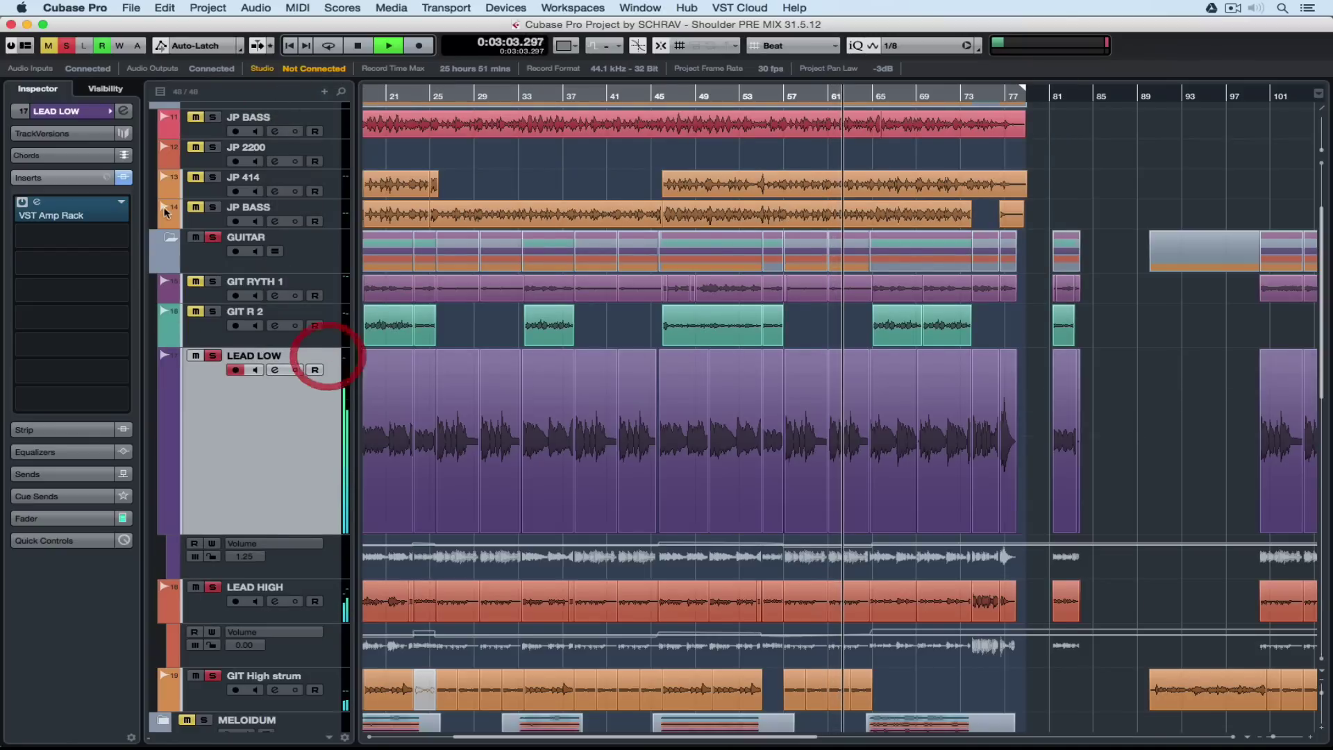
click(75, 208)
click(556, 168)
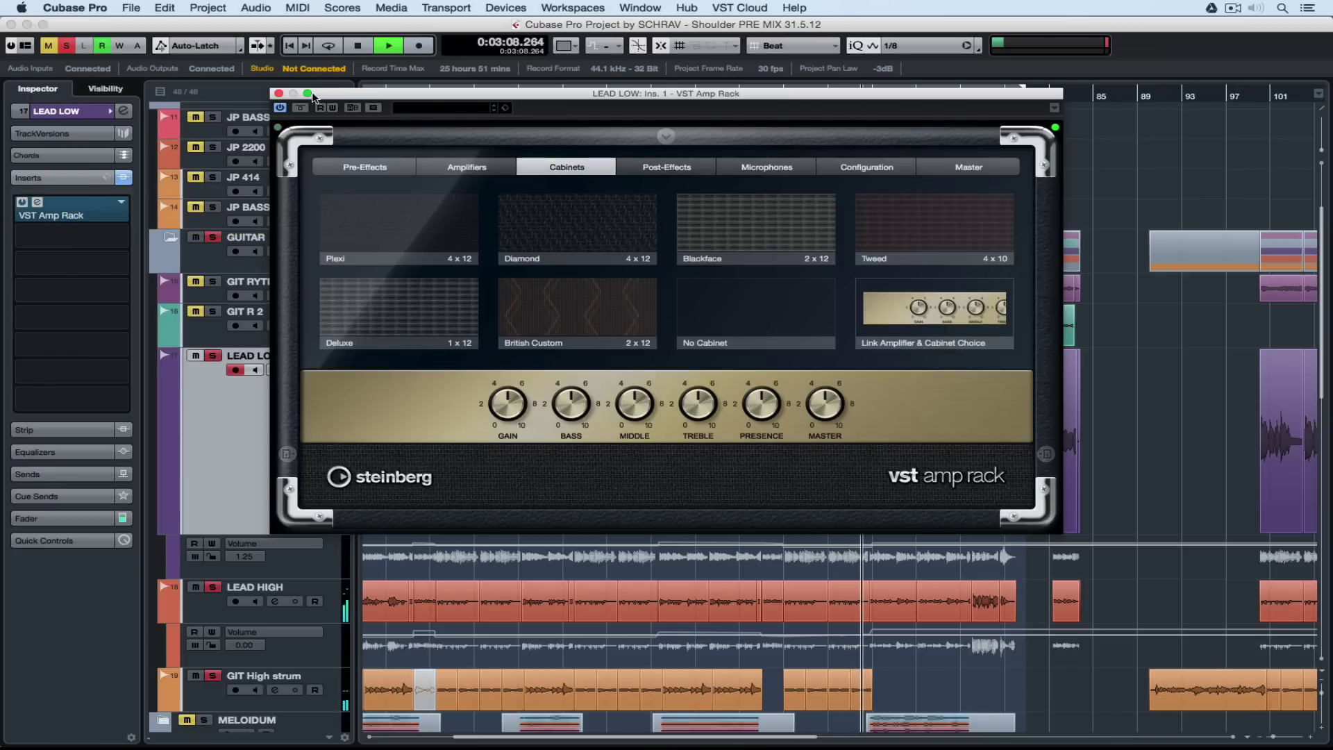
click(280, 94)
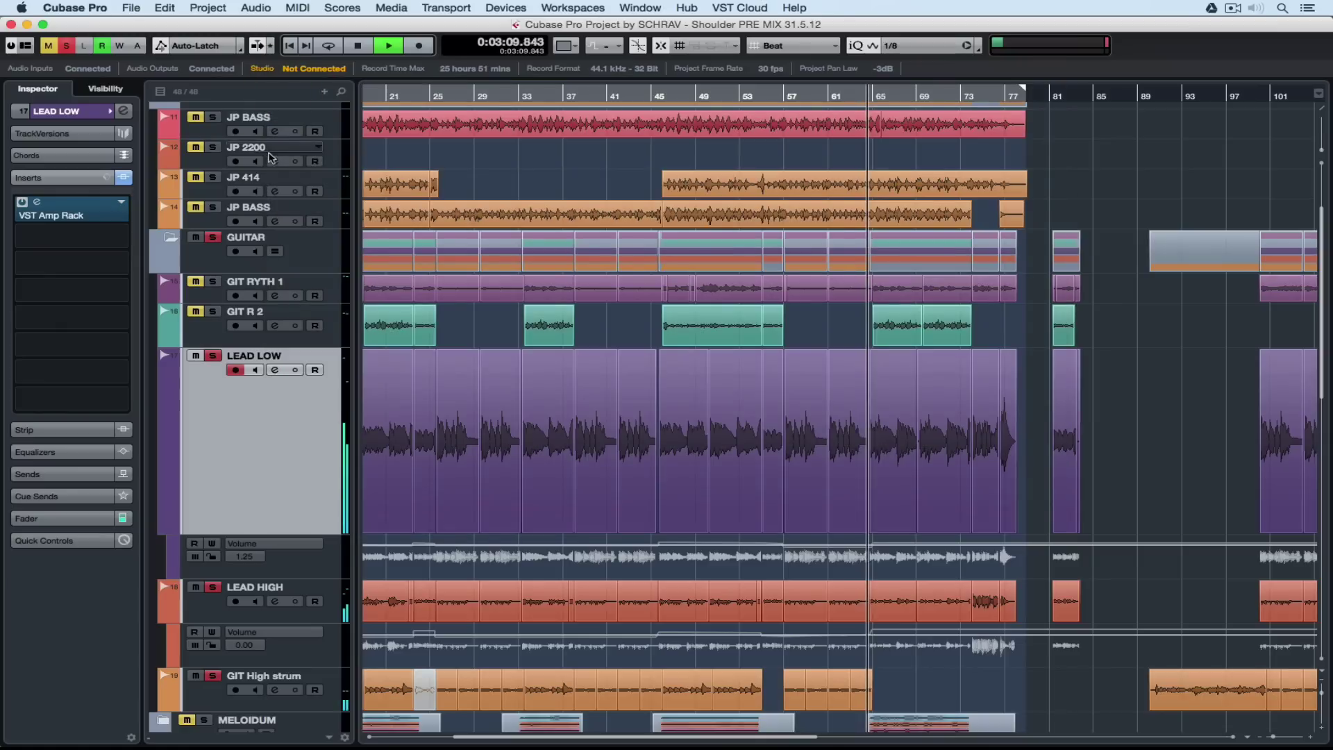
Bypass LEAD LOW's VST Amp Rack insert, leaving GIT R 2 selected.
click(327, 336)
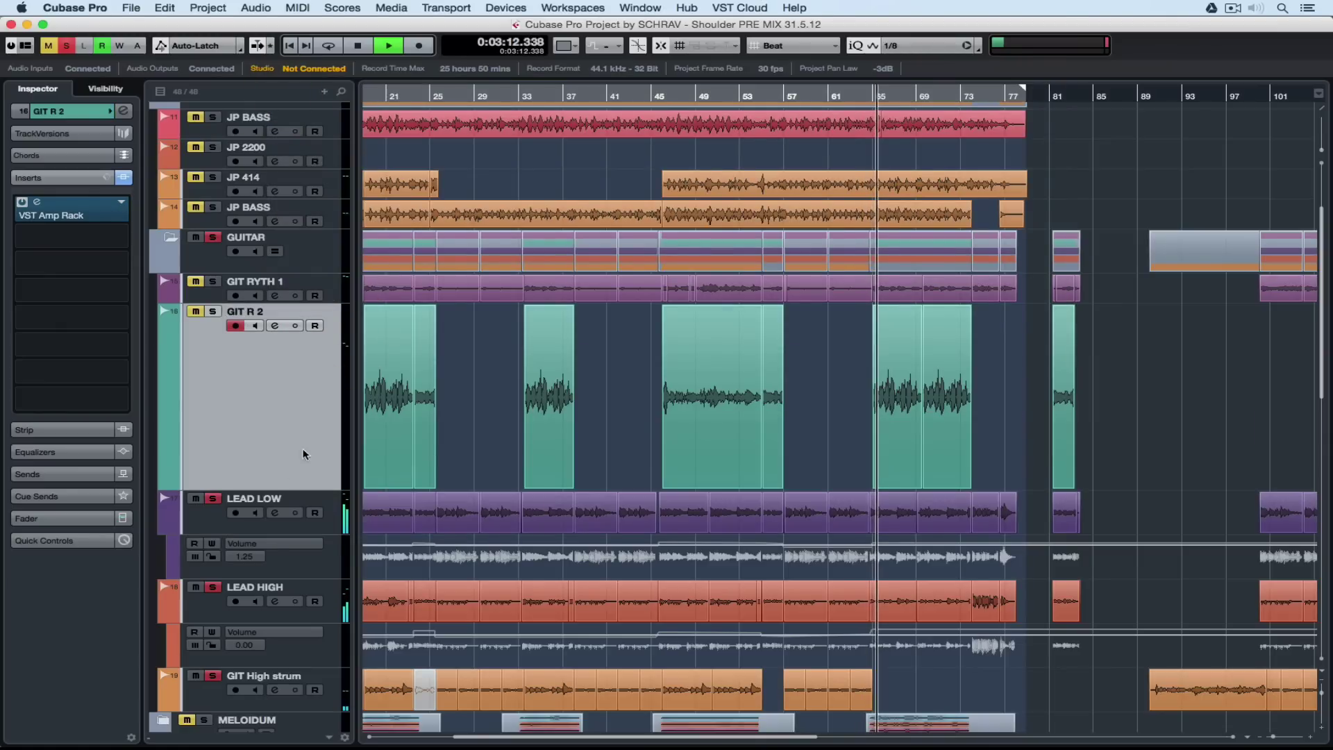
click(332, 532)
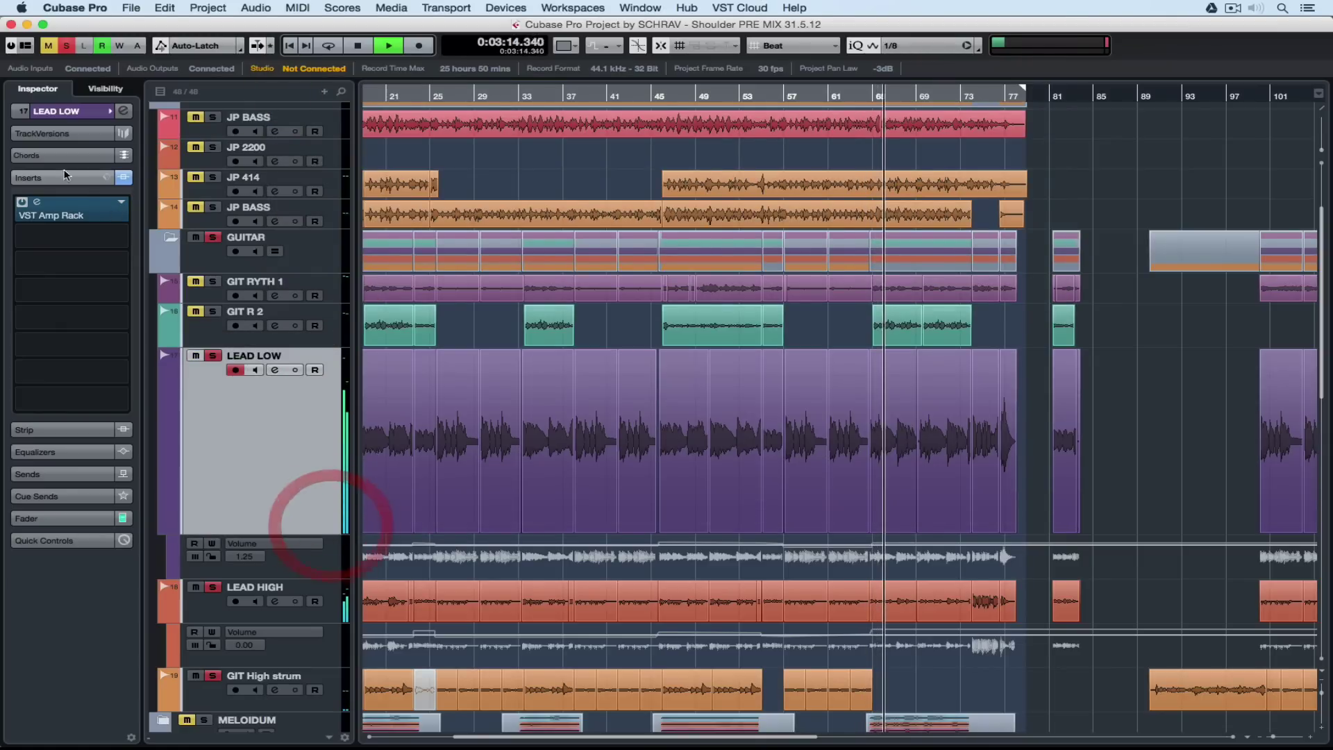
click(25, 204)
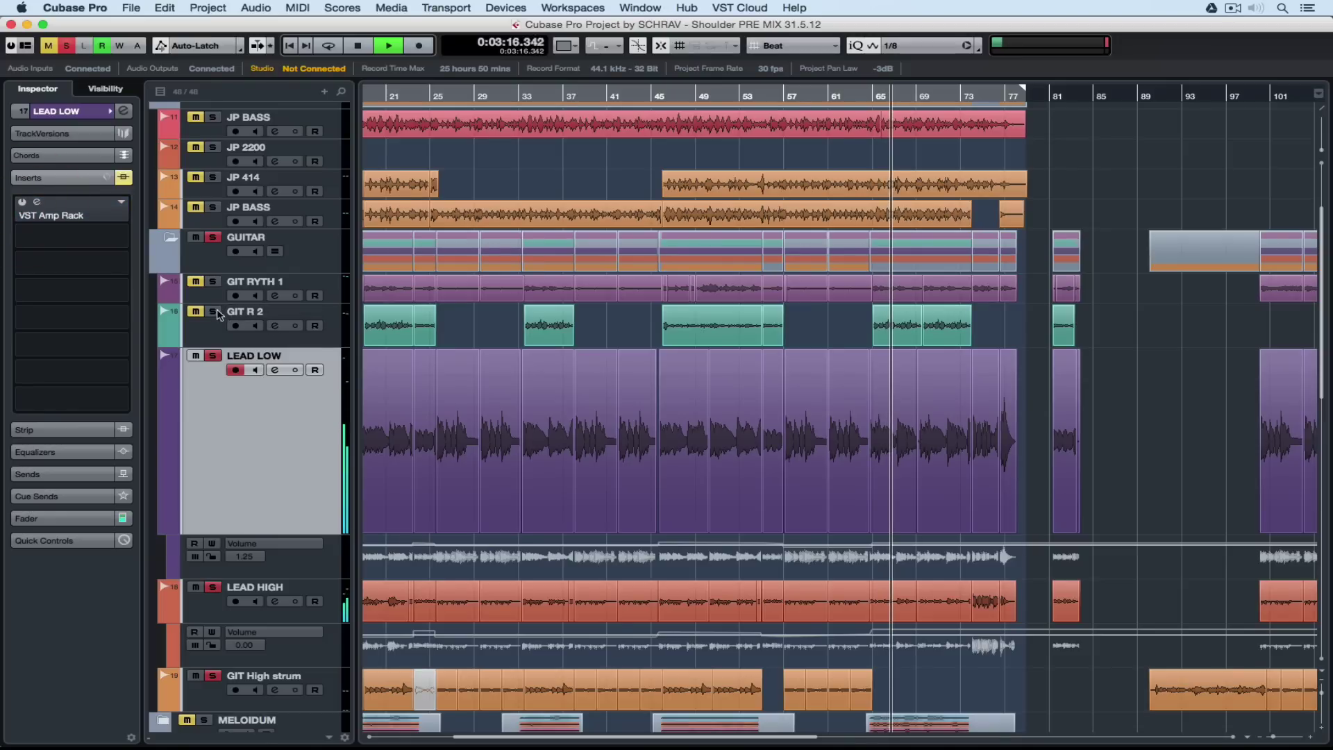
click(330, 314)
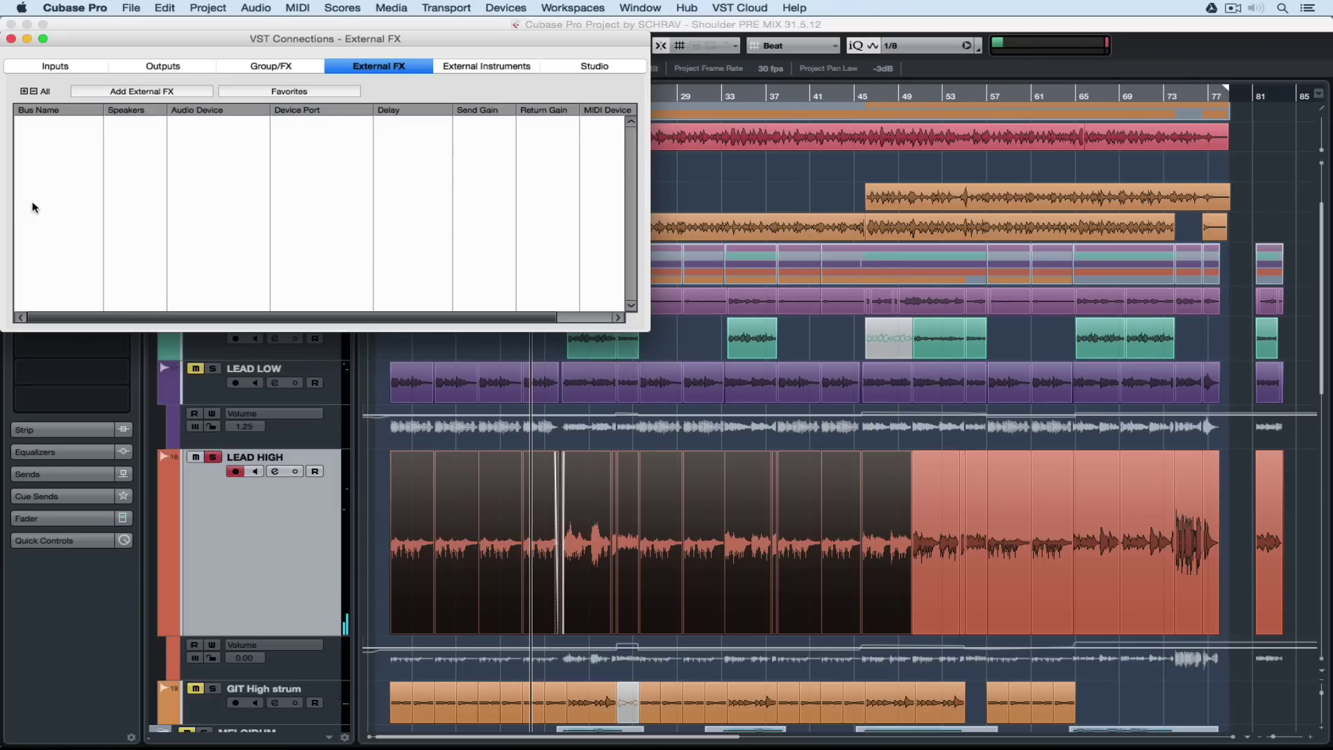
Add an external effect named BS HT 5 AMP with Mono send and return buses.
click(122, 93)
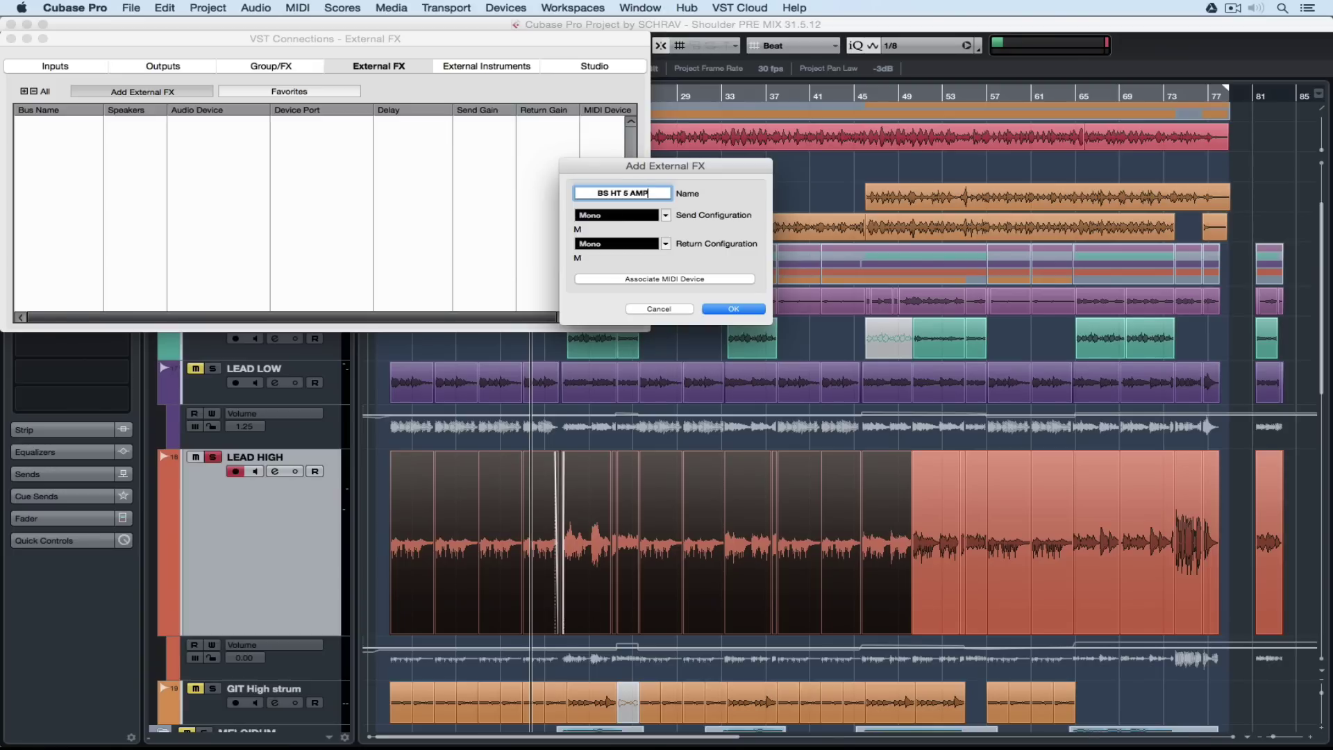
click(615, 216)
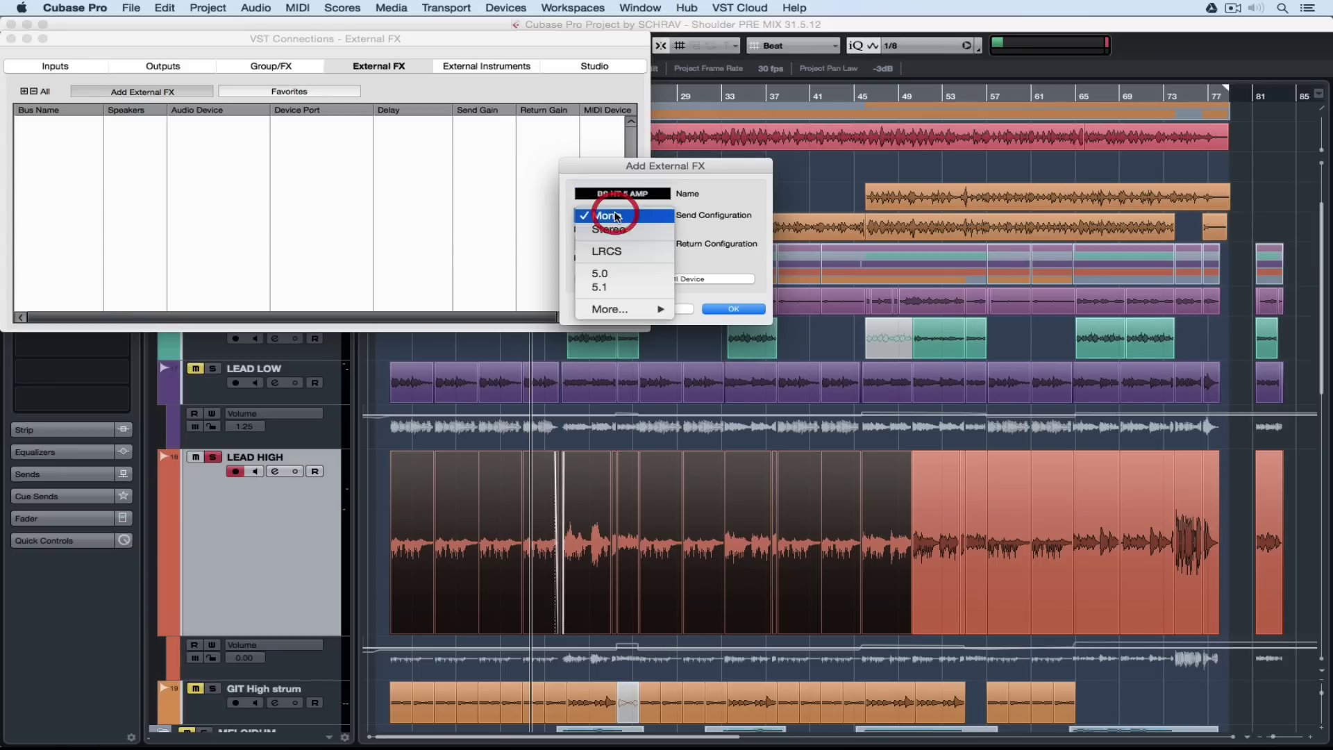
click(614, 211)
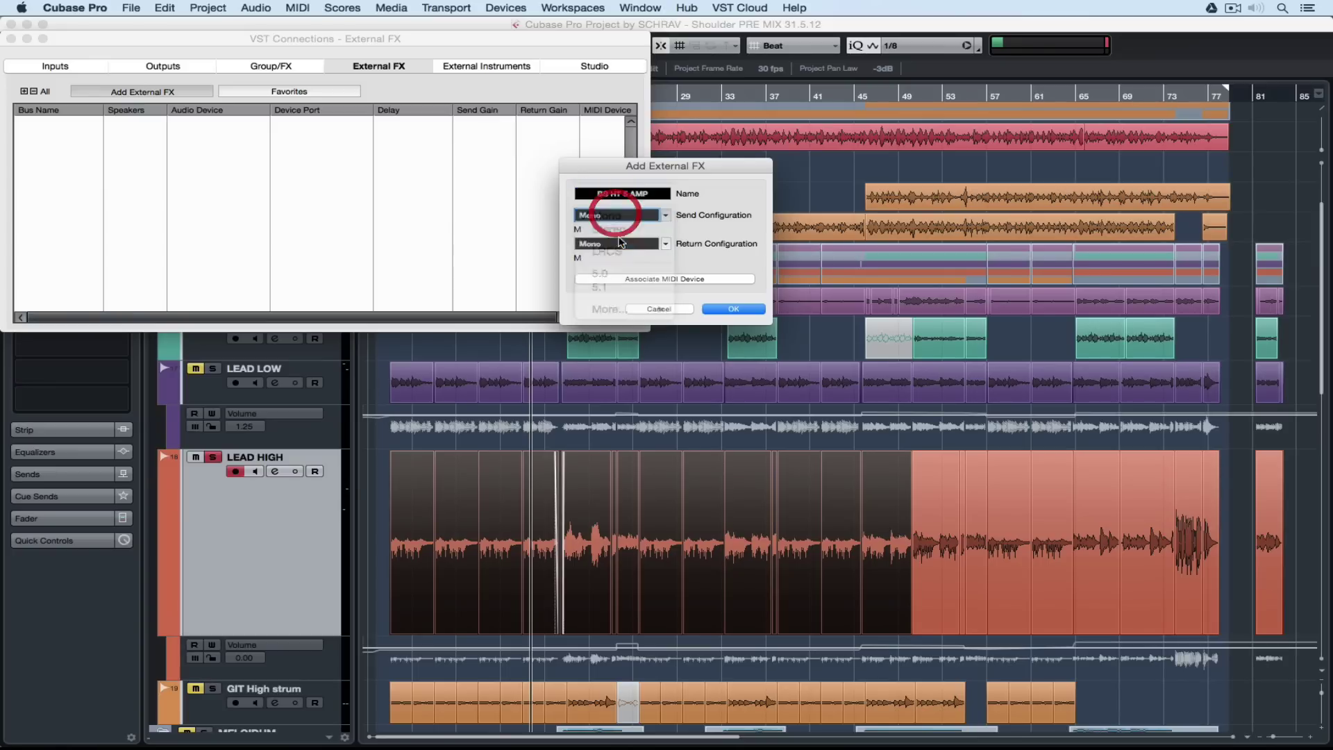
click(734, 309)
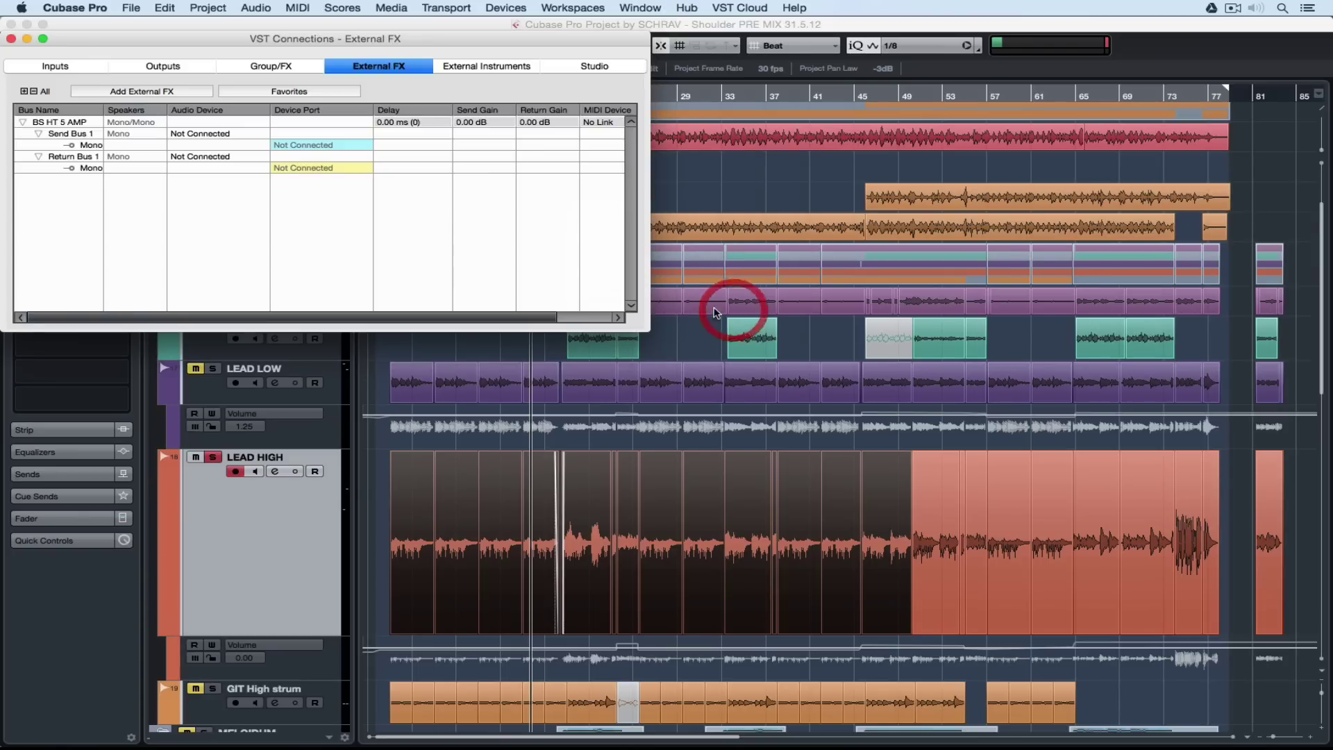
Route BS HT 5 AMP's send to UR44 Mix 2 L and its return from UR44 Input 2.
click(225, 135)
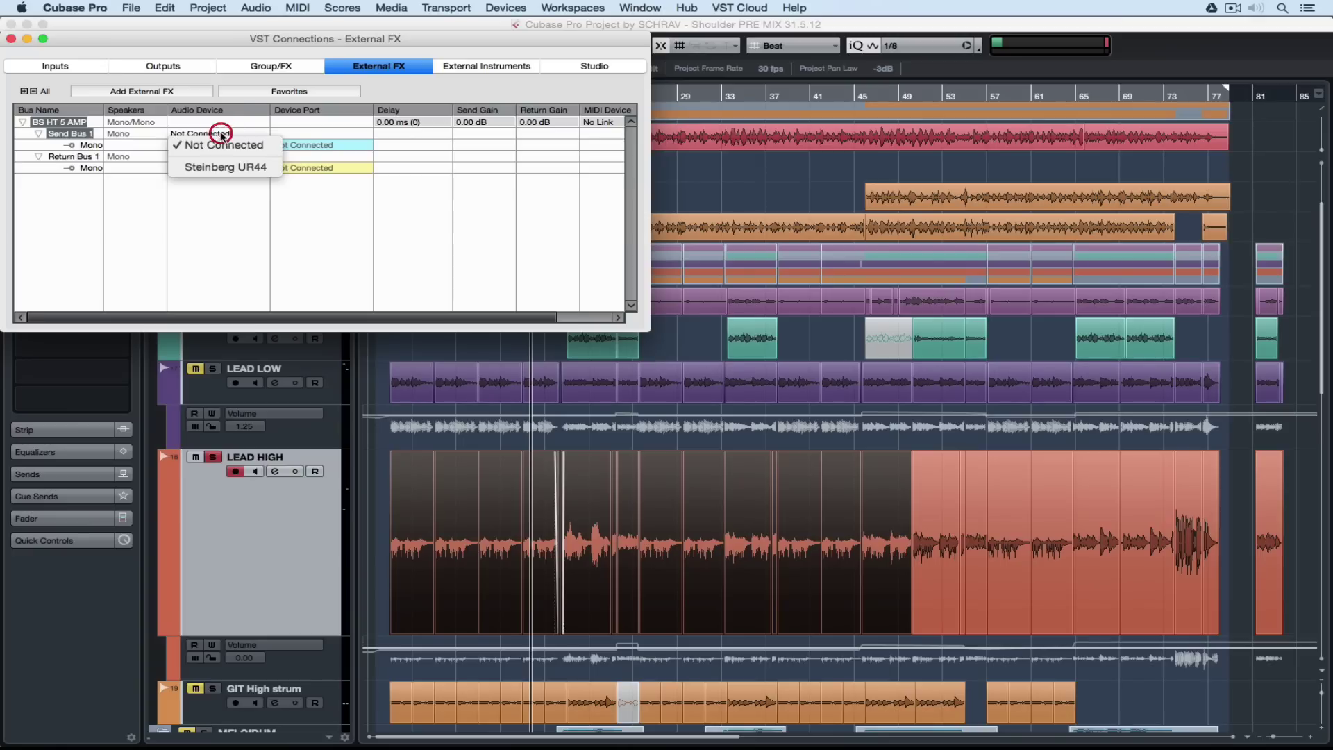
click(235, 167)
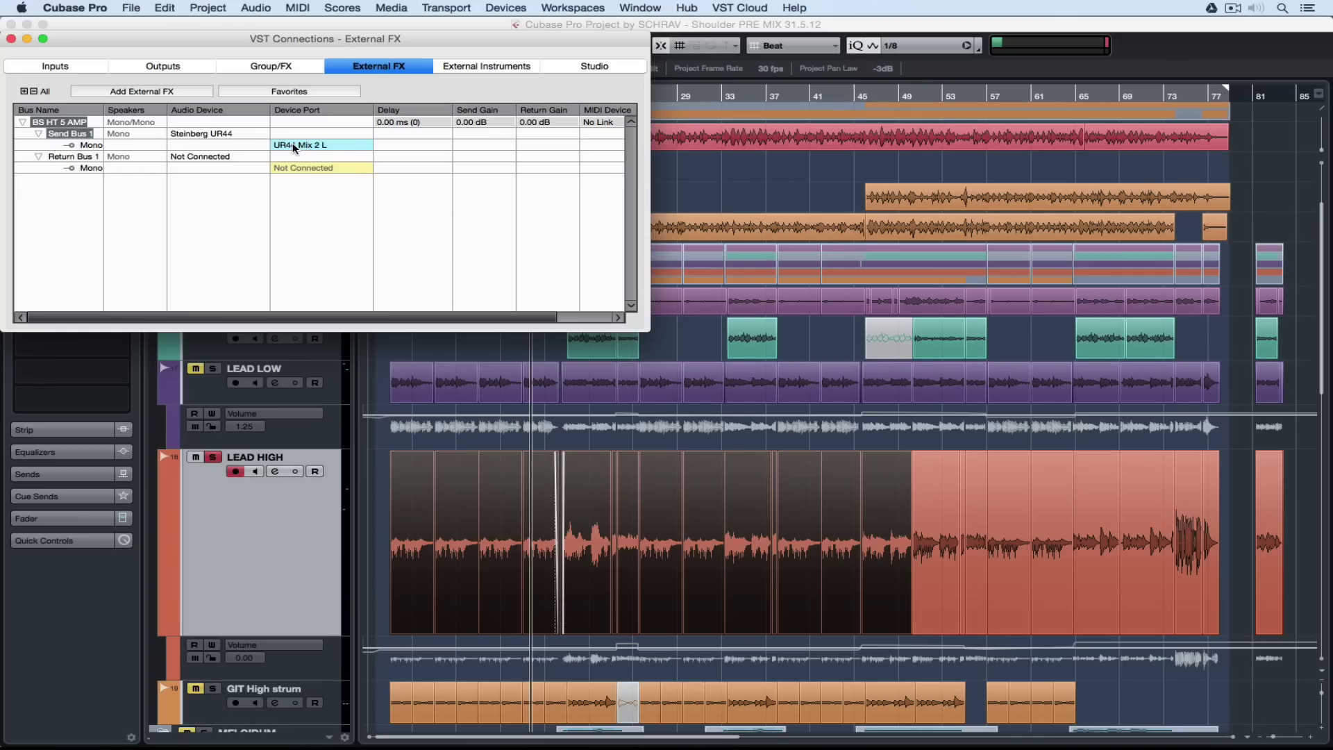
click(205, 157)
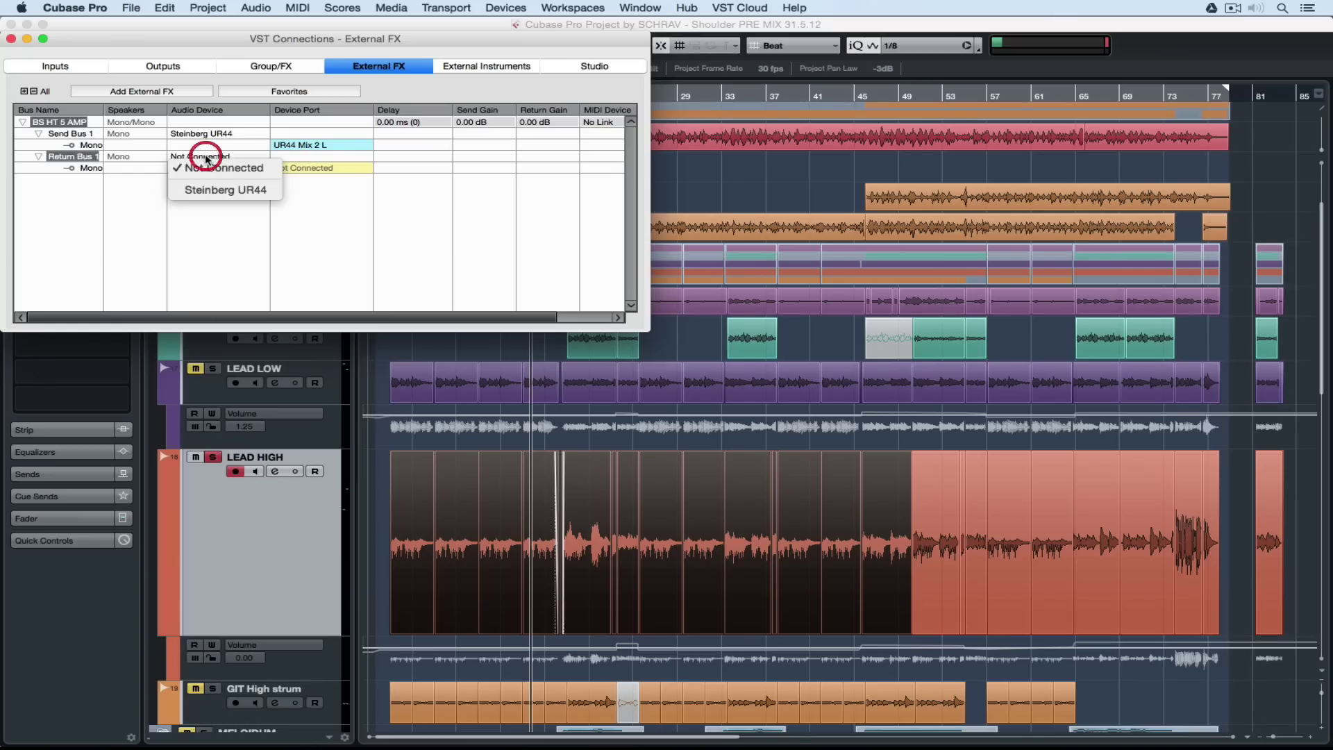
click(216, 195)
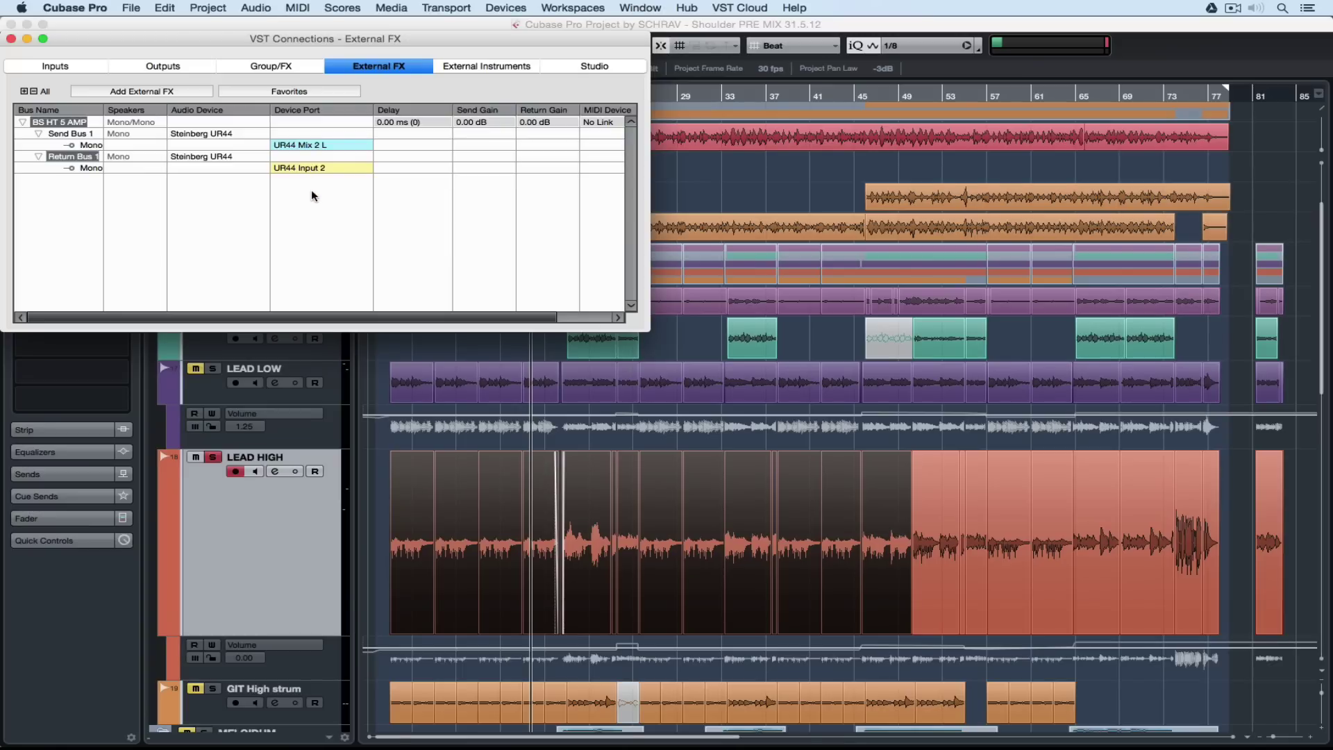
key(F4)
key(F3)
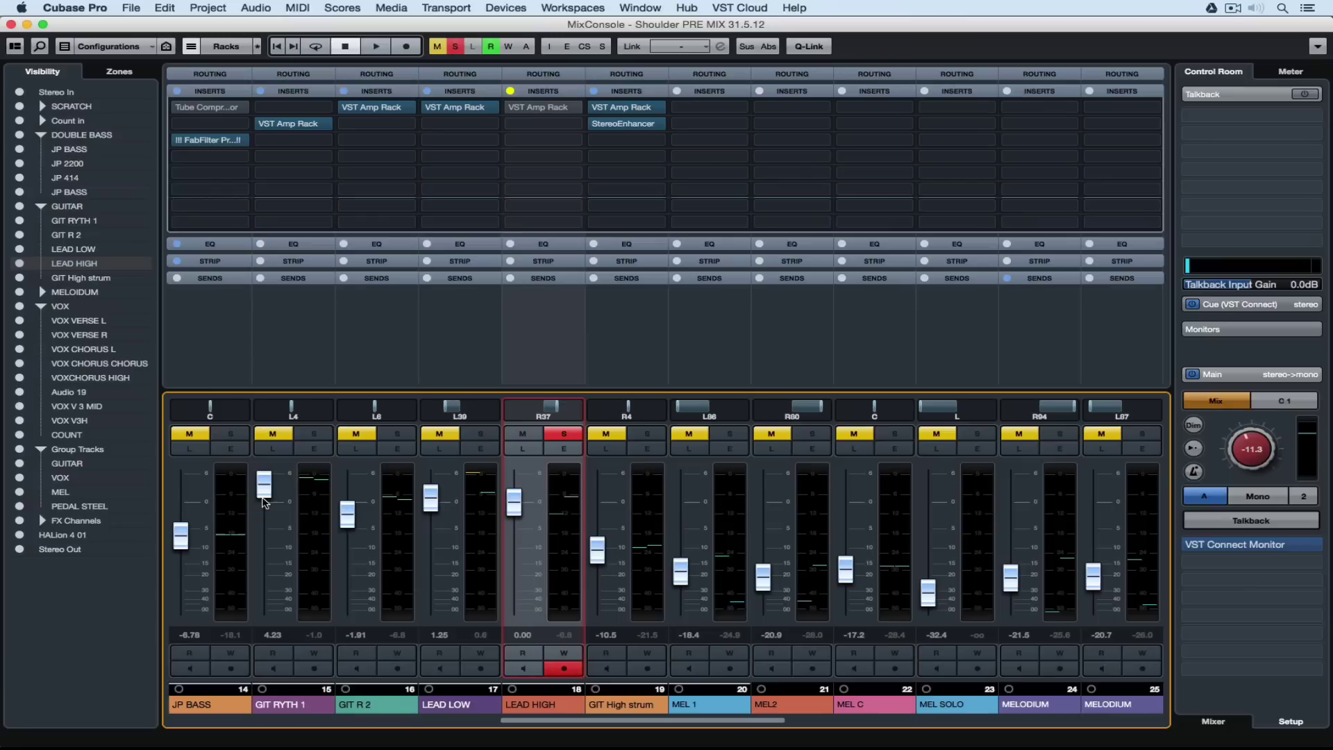
Add a mono FX channel named REAMP to LEAD HIGH, using the BS HT 5 AMP external plug-in.
right_click(531, 540)
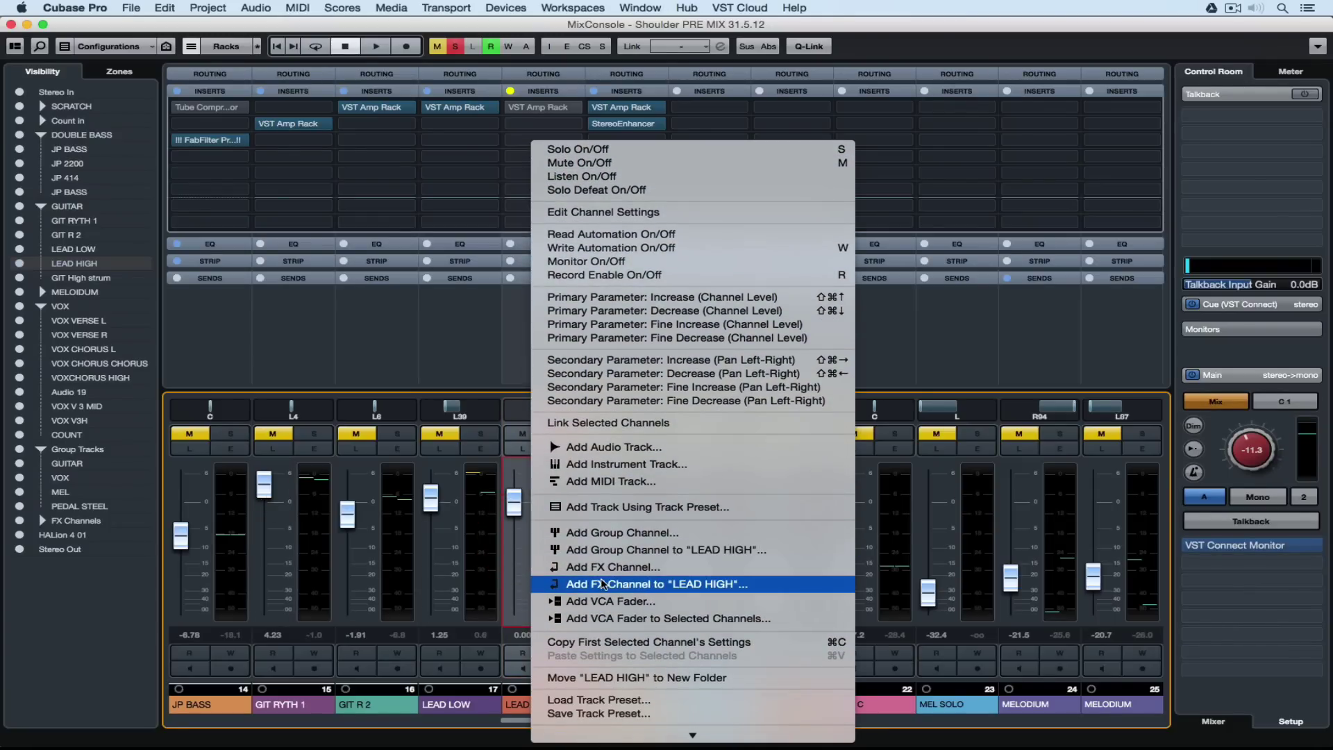
click(603, 583)
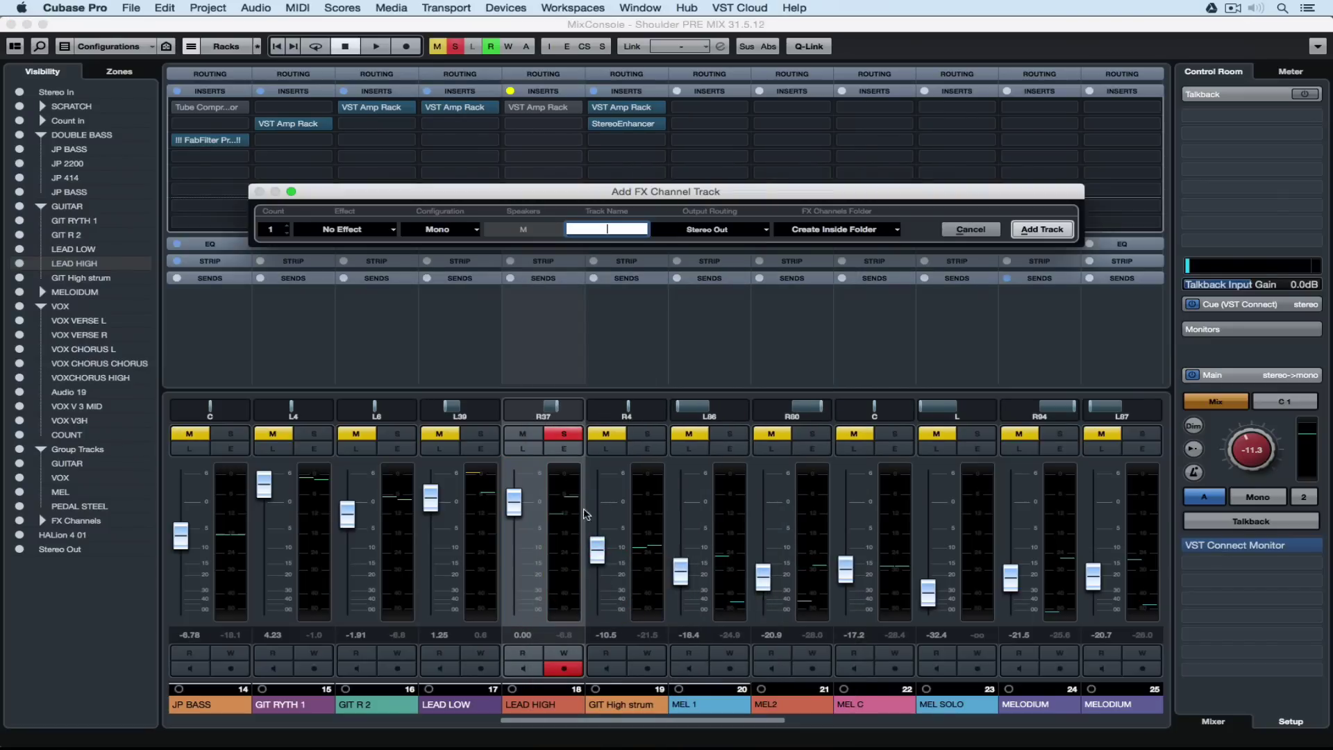
click(354, 230)
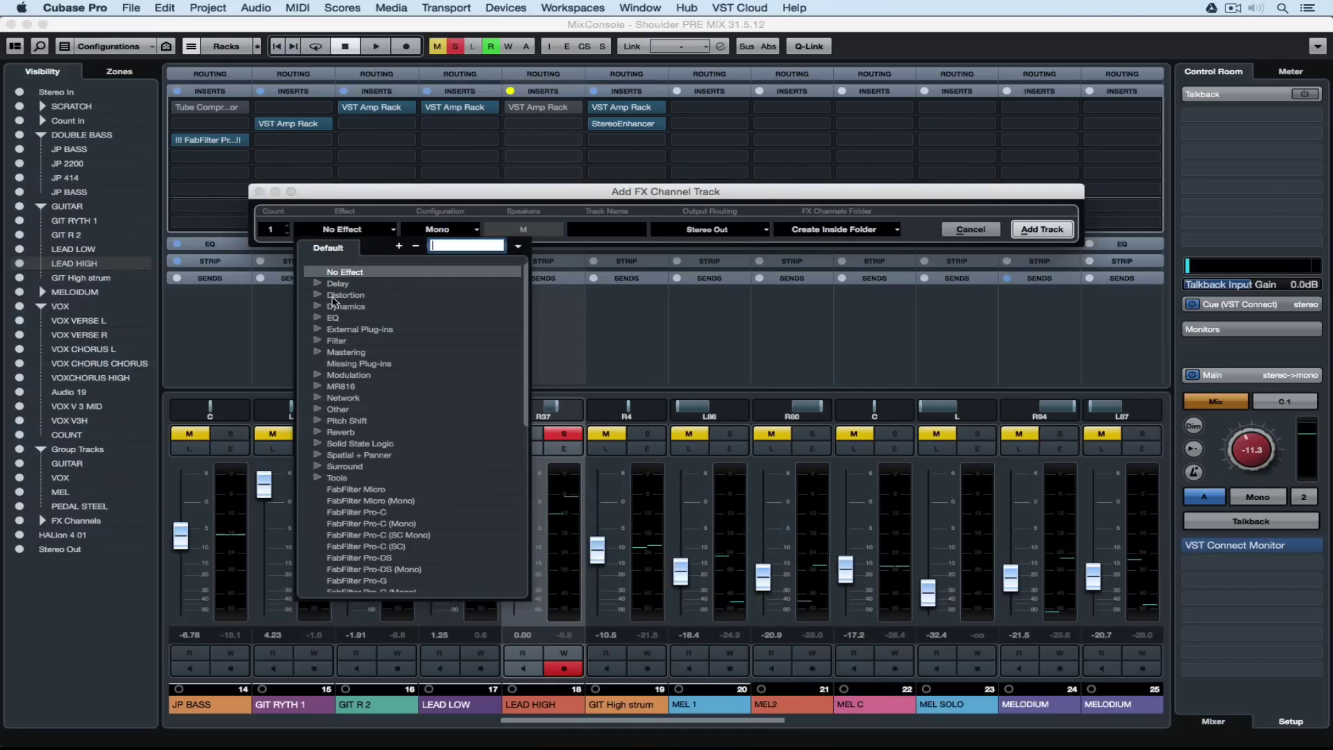
click(319, 330)
click(373, 342)
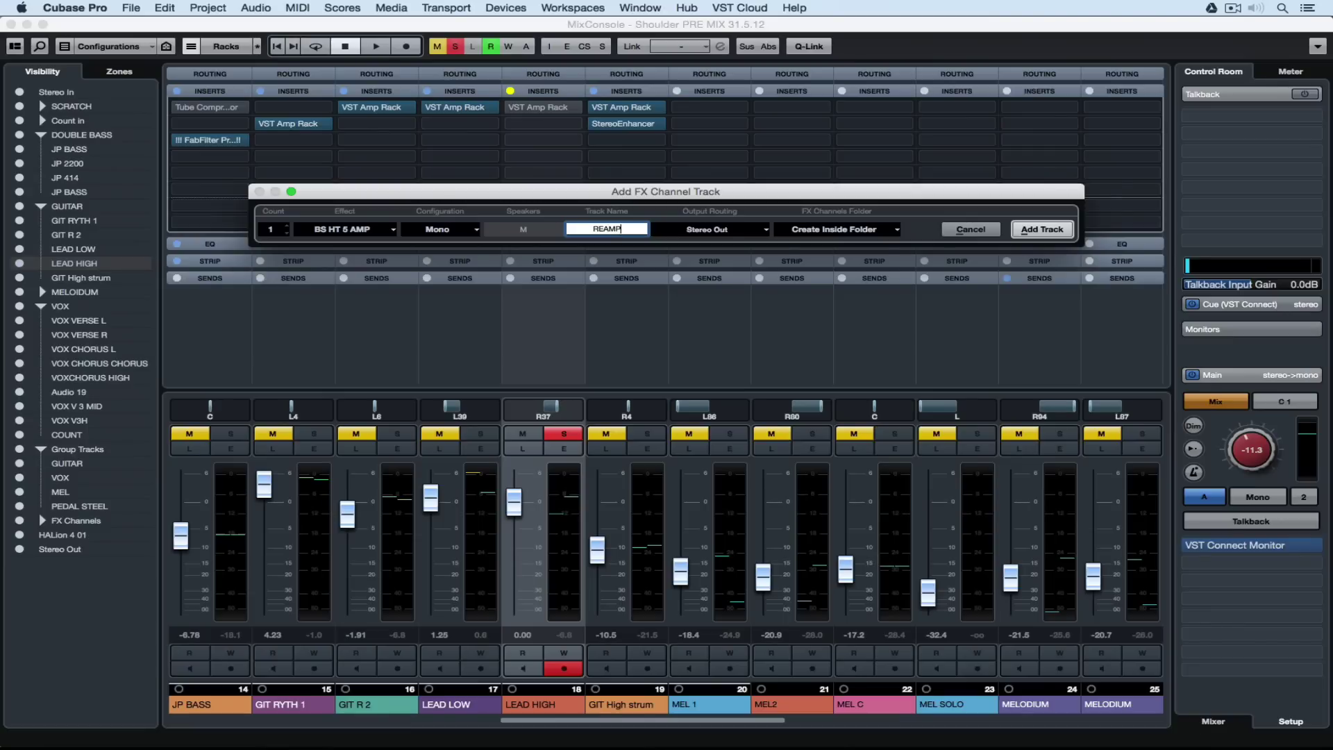
click(1032, 229)
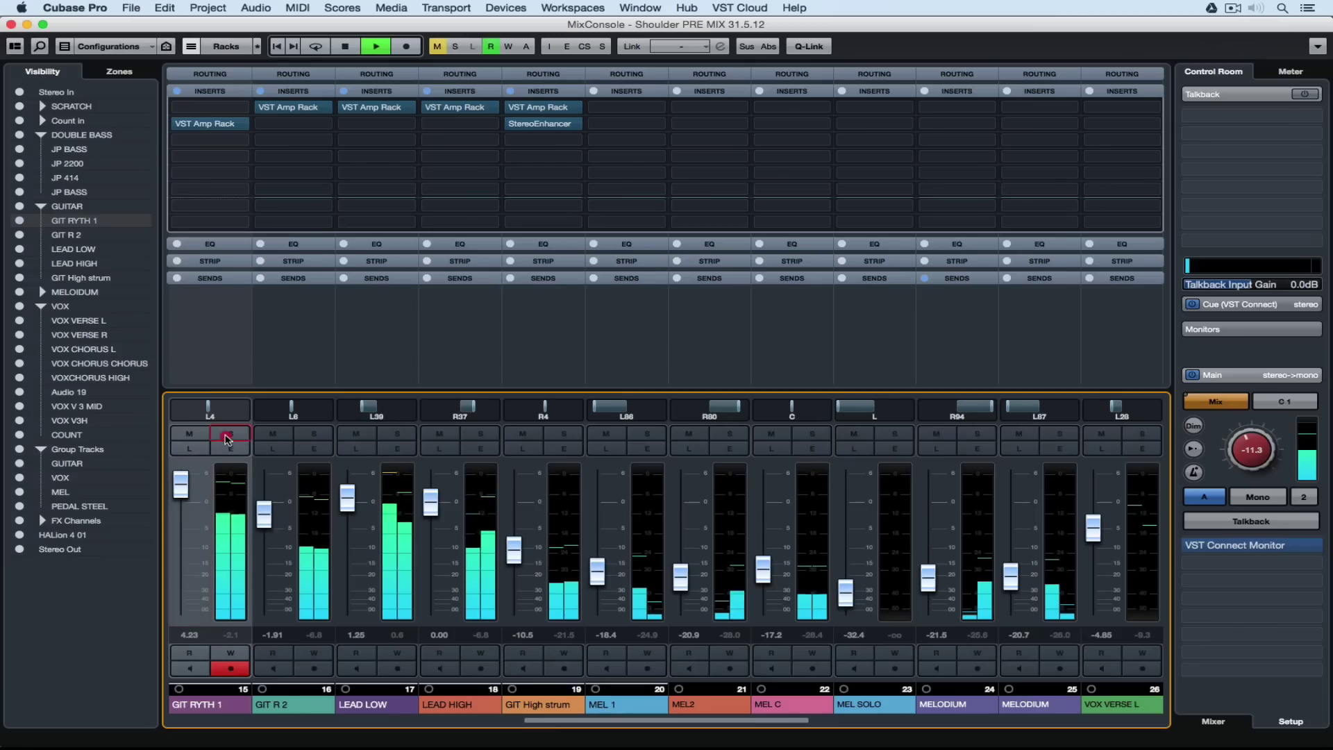
Solo the GIT RYTH 1 channel in the MixConsole.
click(229, 435)
Solo GIT R 2, LEAD HIGH and GIT High strum as well.
click(312, 434)
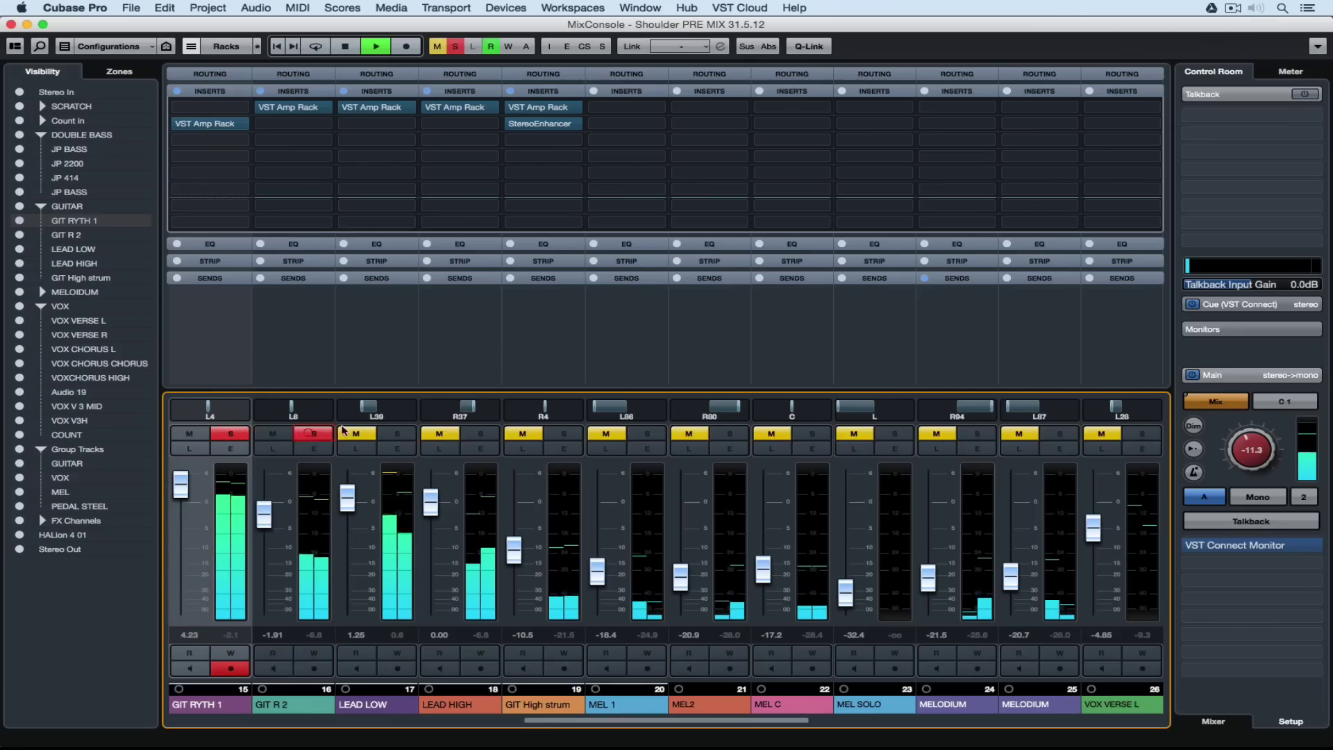
click(482, 435)
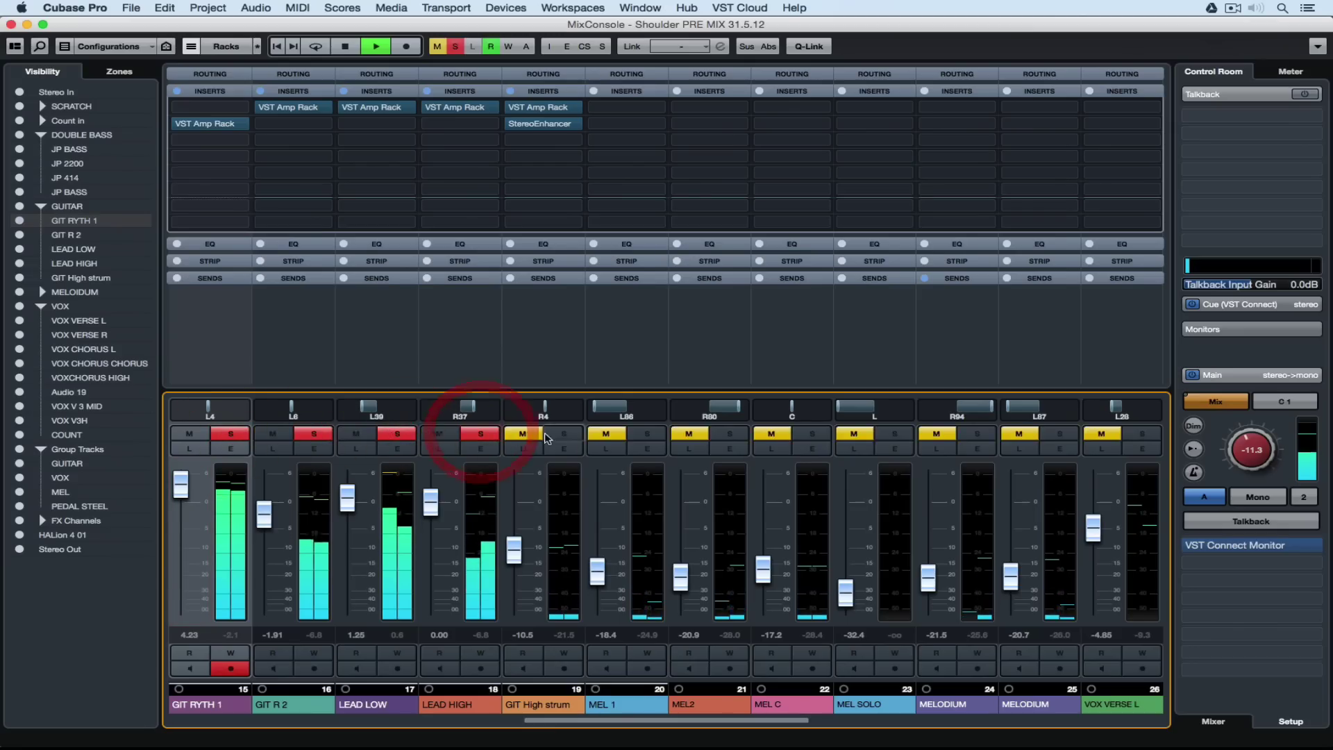
click(564, 434)
Open the REAMP channel's BS HT 5 AMP external effect settings.
scroll(607, 290, right, 5)
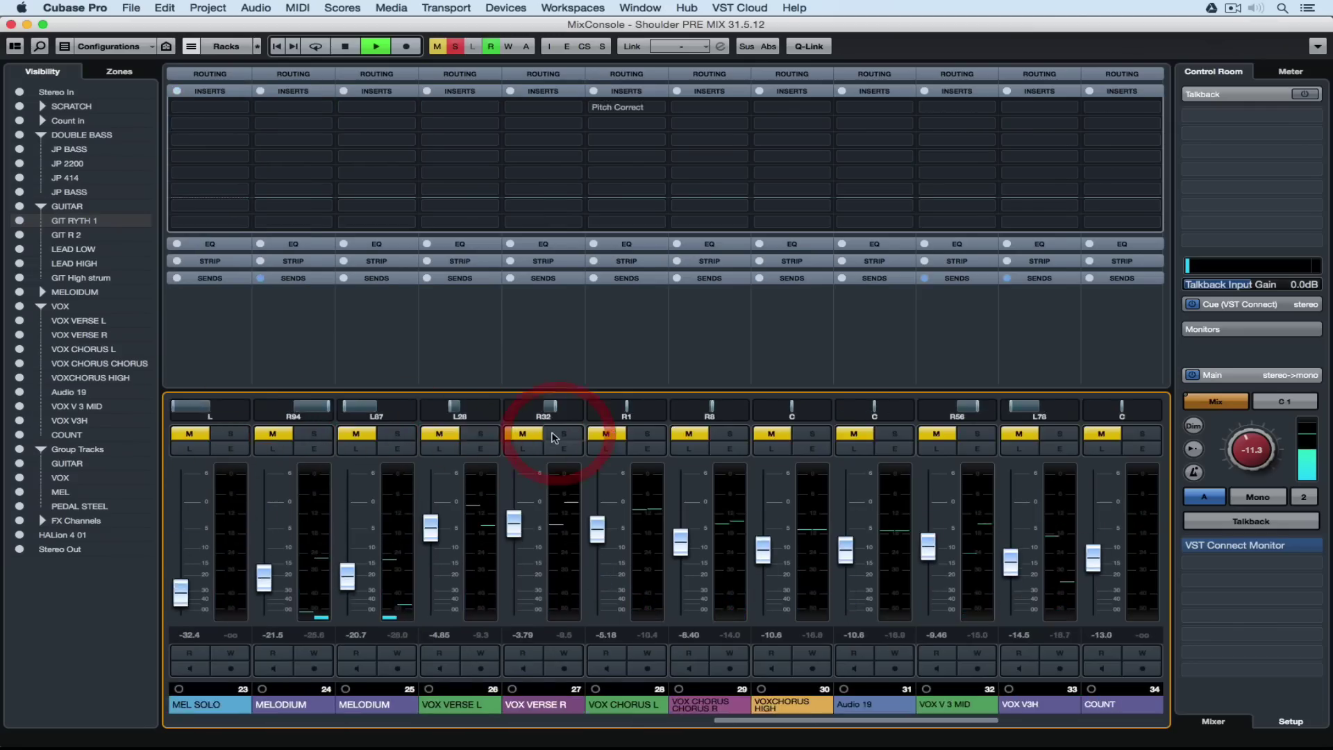
click(769, 196)
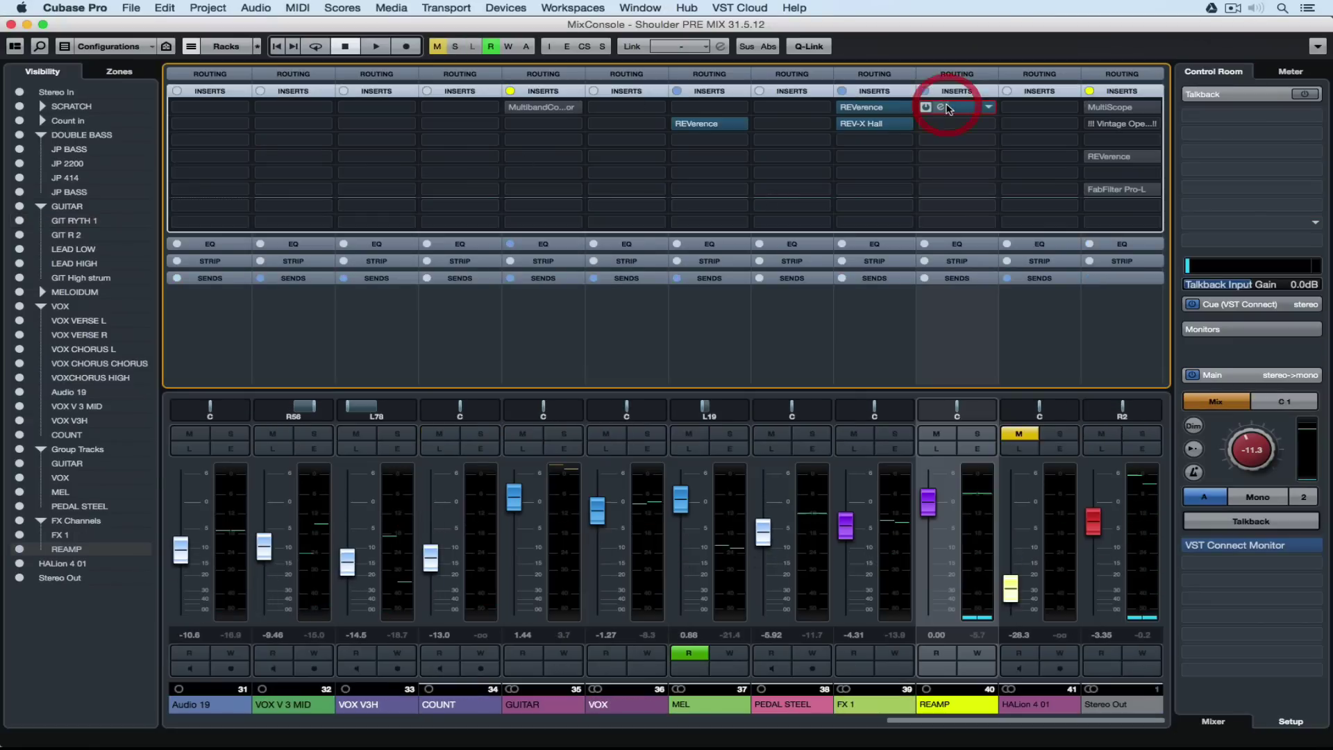
click(941, 107)
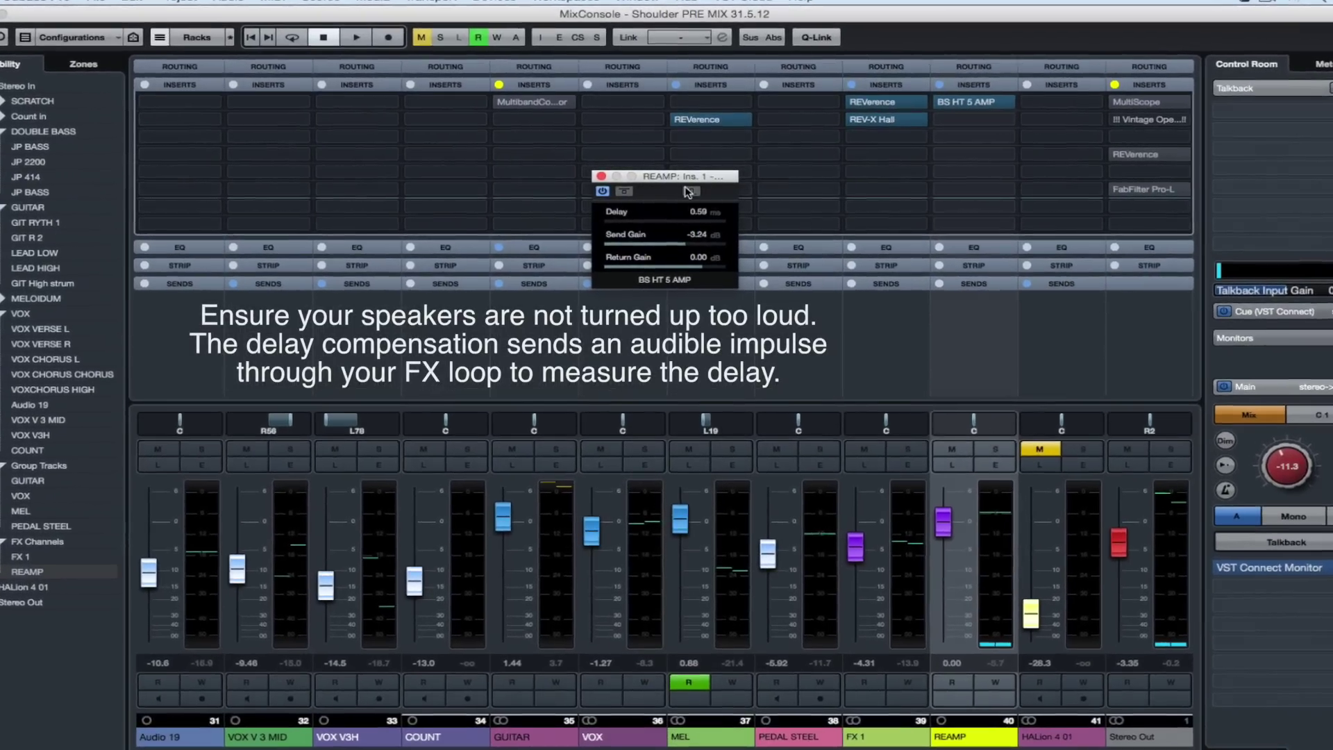
Measure the BS HT 5 AMP loop delay again so it reads 0.57 ms.
click(689, 191)
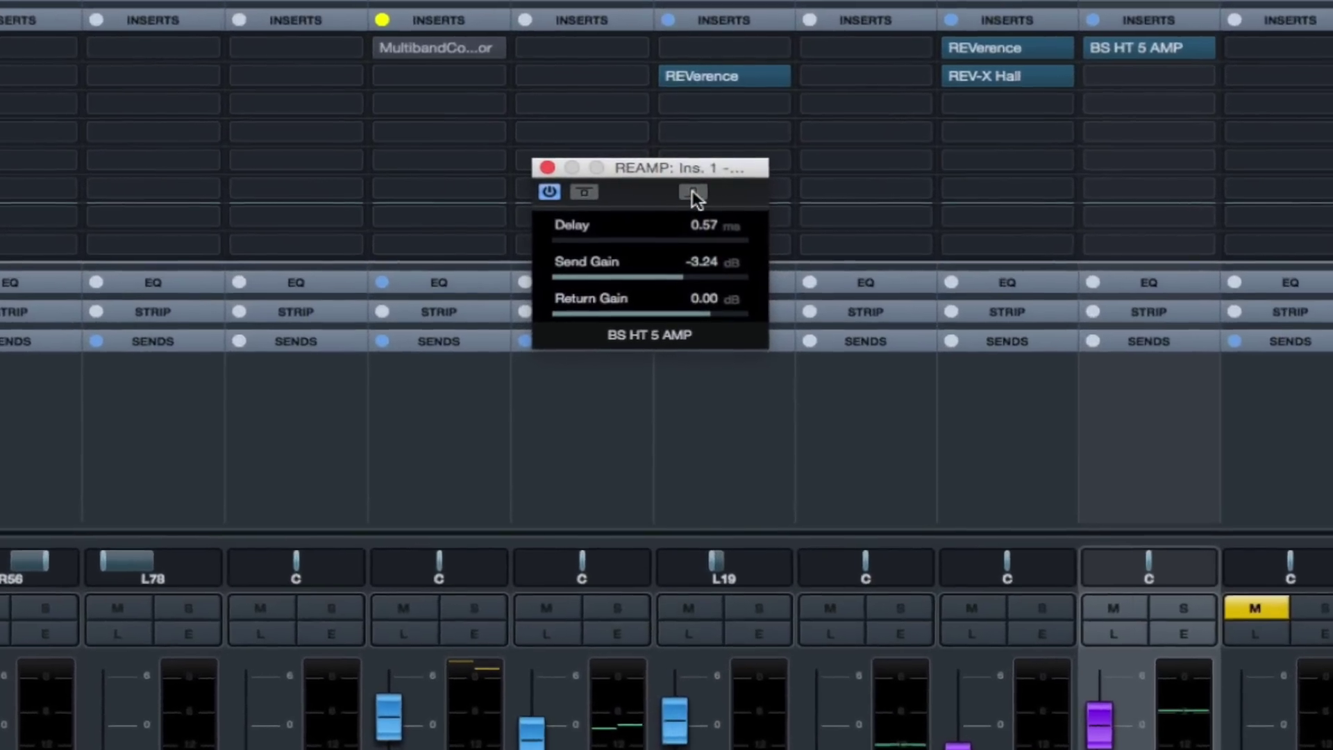
click(692, 192)
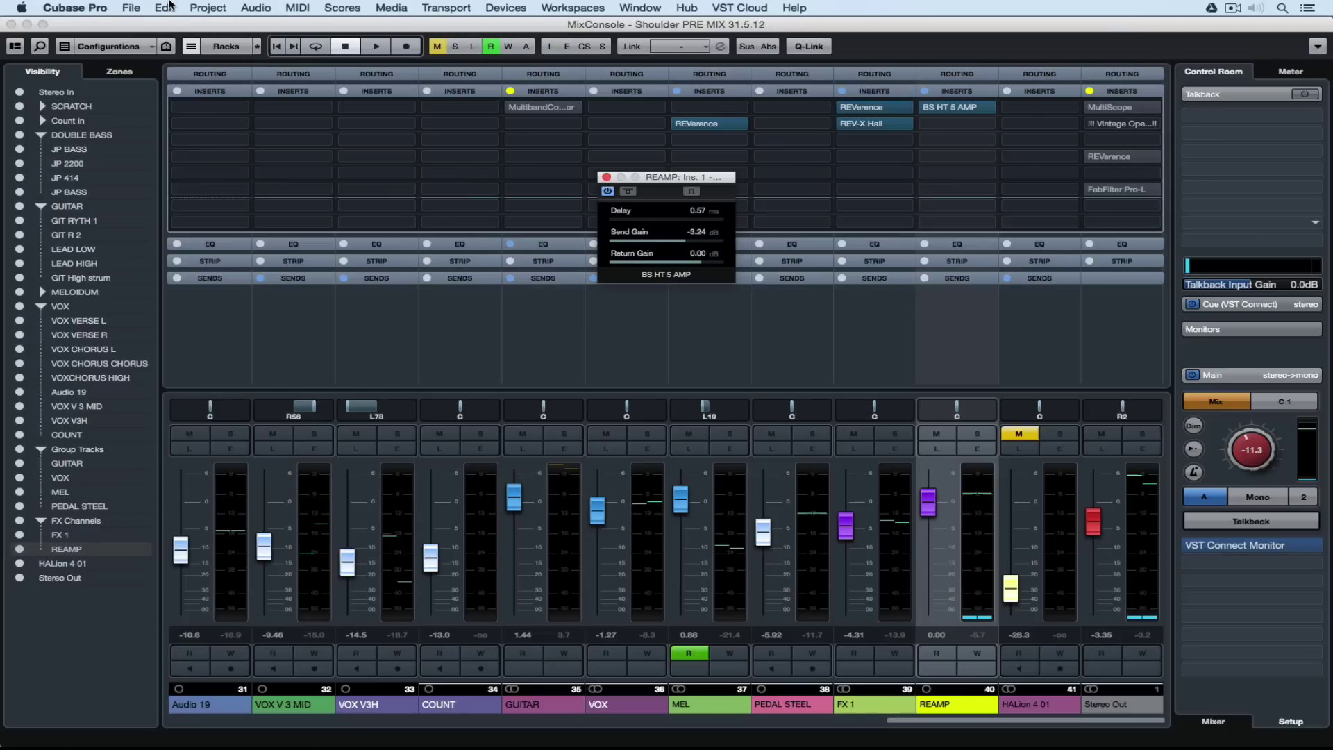
Batch-export only the REAMP channel to REAMP.aif, importing it as a new audio track.
click(132, 7)
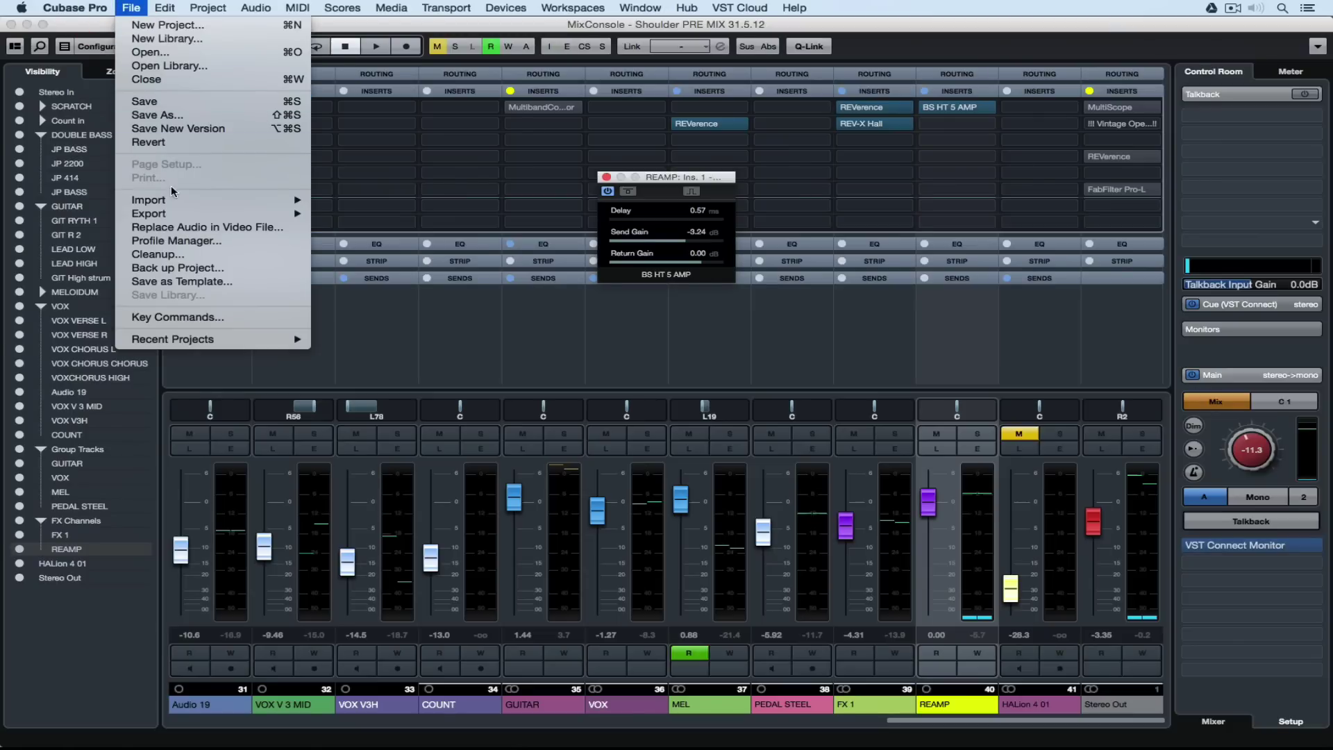
mouse_move(179, 218)
click(374, 241)
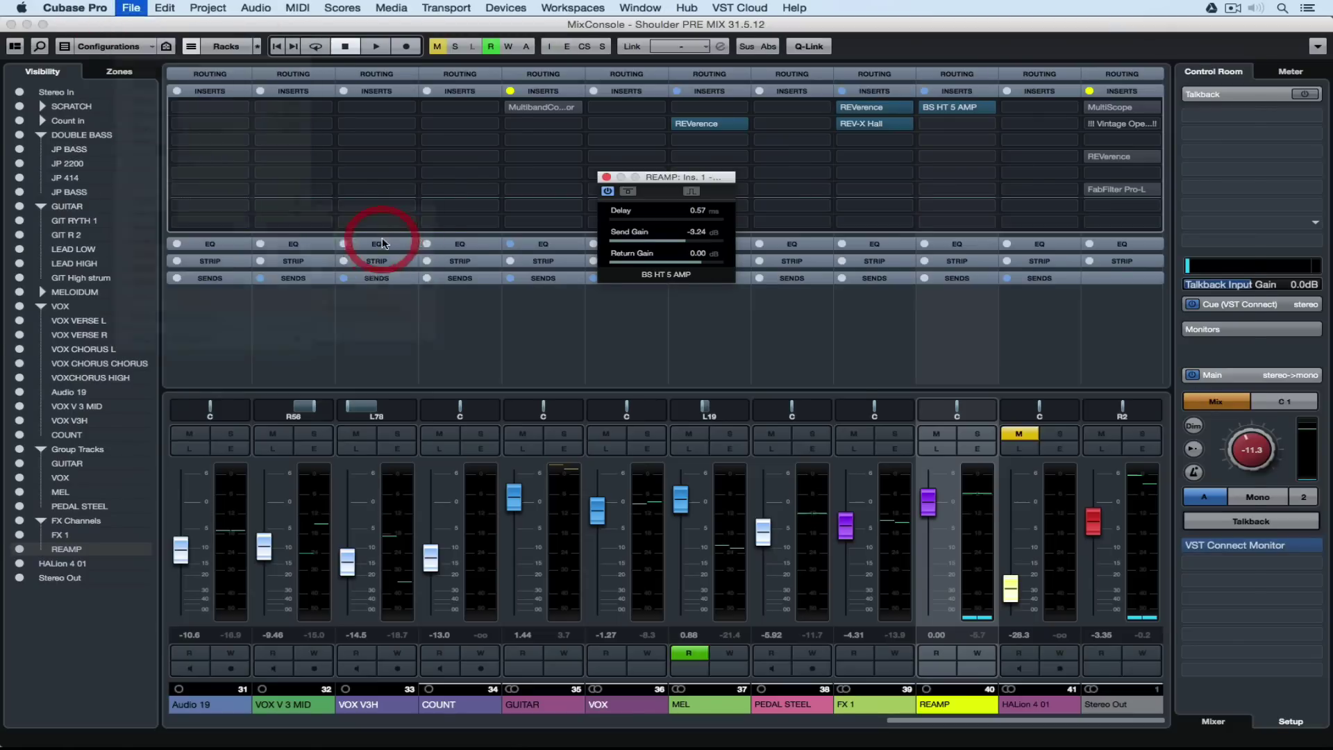
click(512, 129)
click(512, 243)
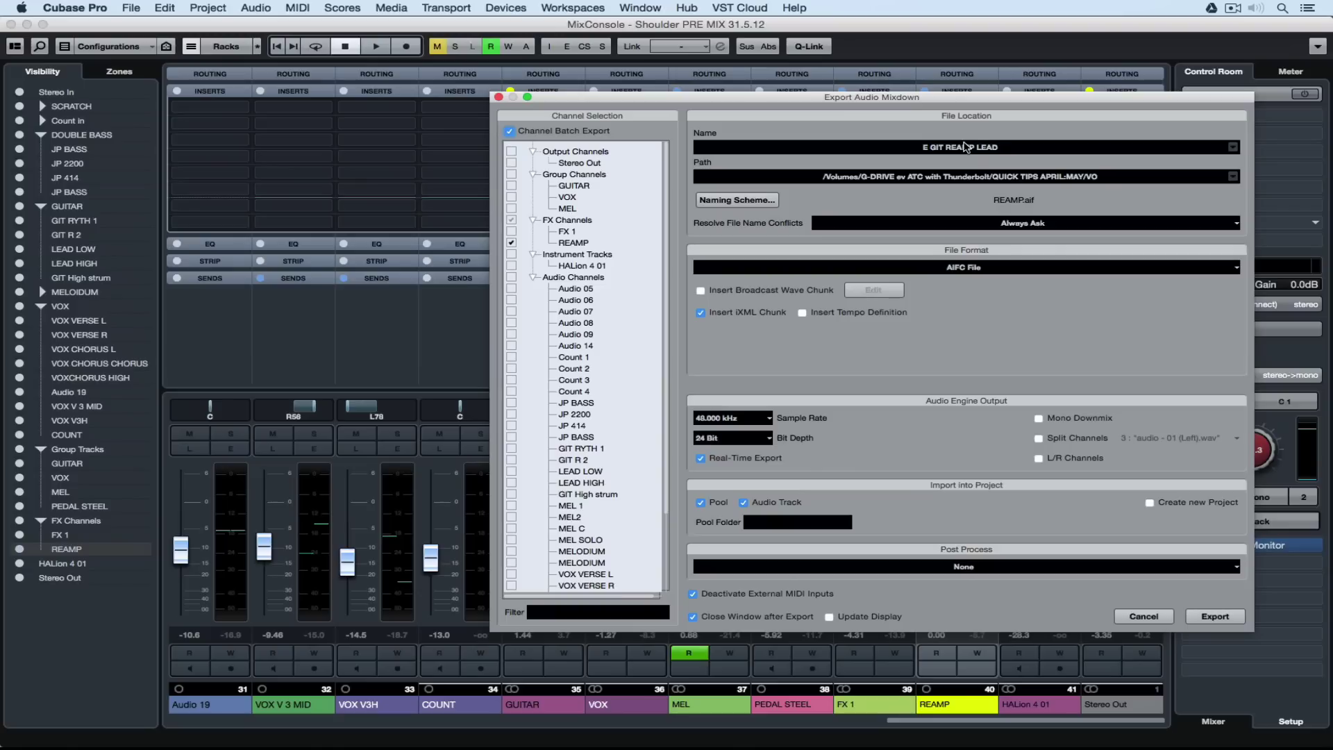
click(1214, 615)
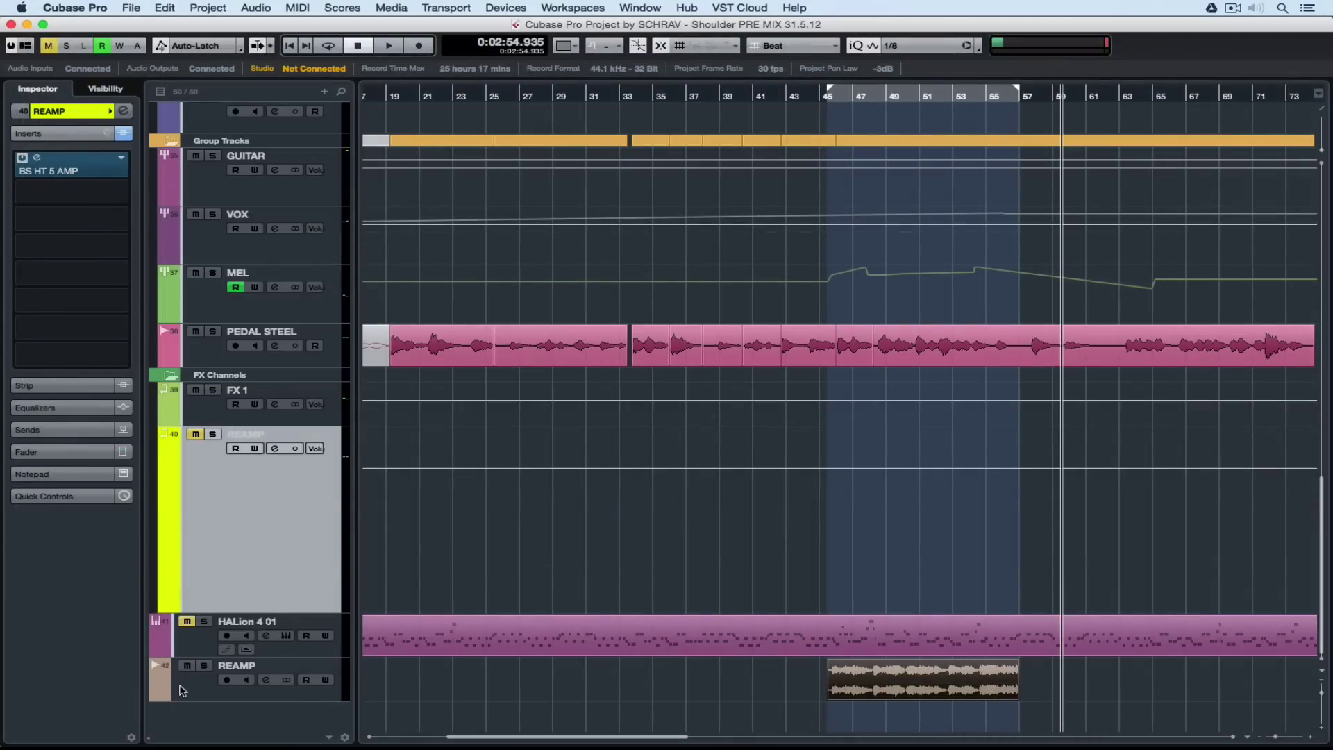
Rename the newly imported REAMP audio track to 'HI REAMP'.
click(181, 689)
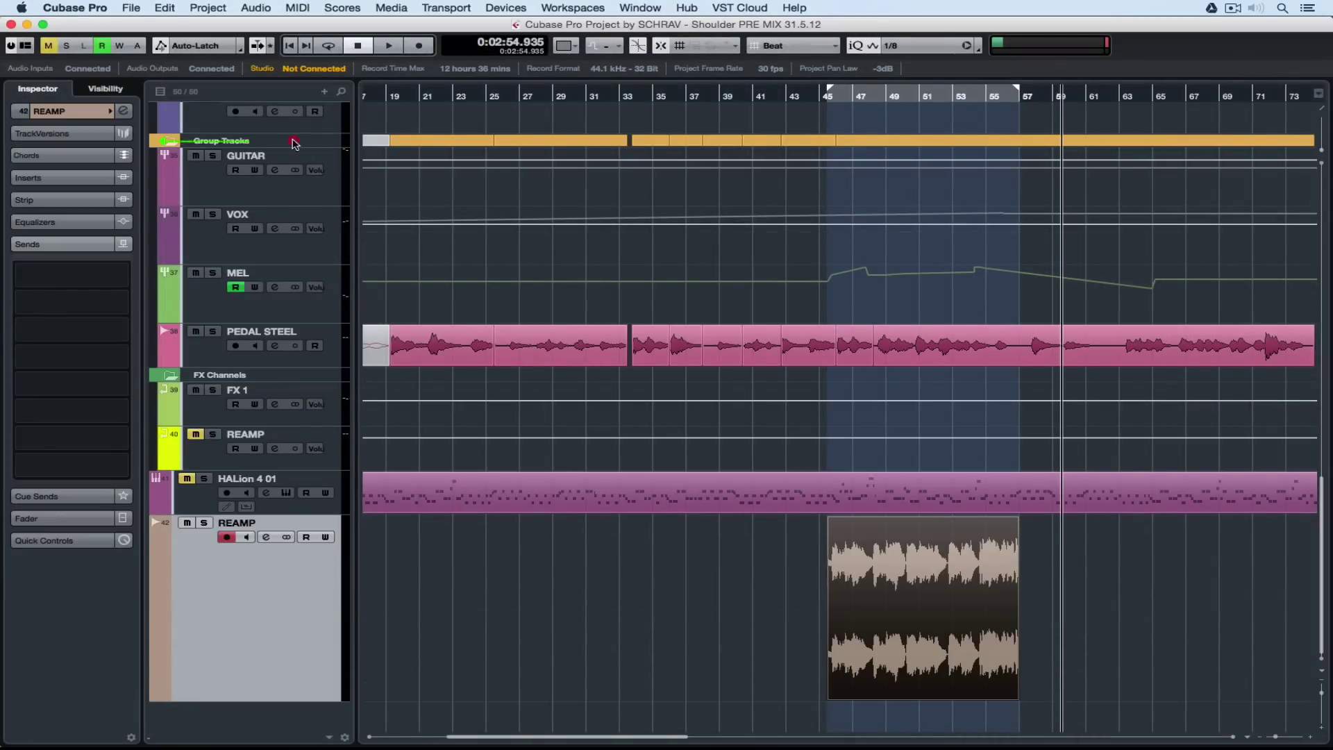
scroll(295, 139, up, 15)
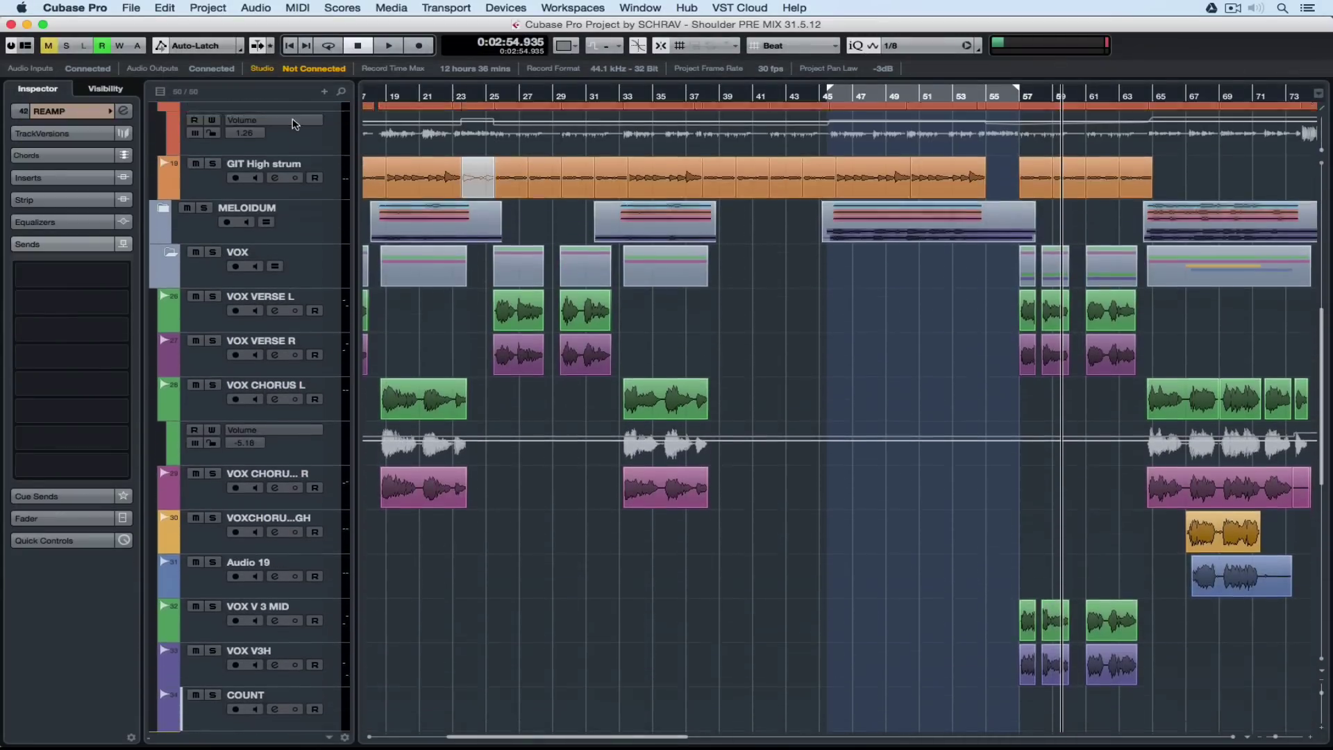
drag(295, 123, 259, 279)
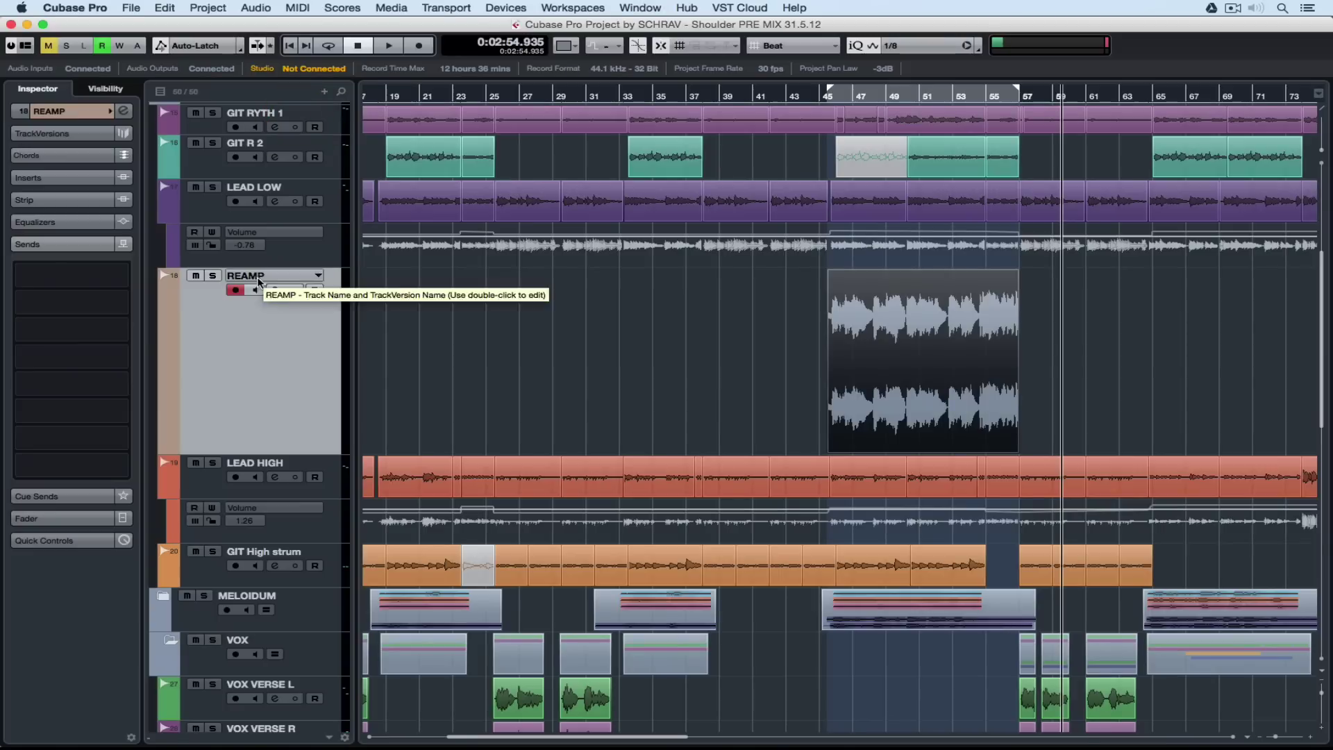
double_click(259, 279)
key(BackSpace)
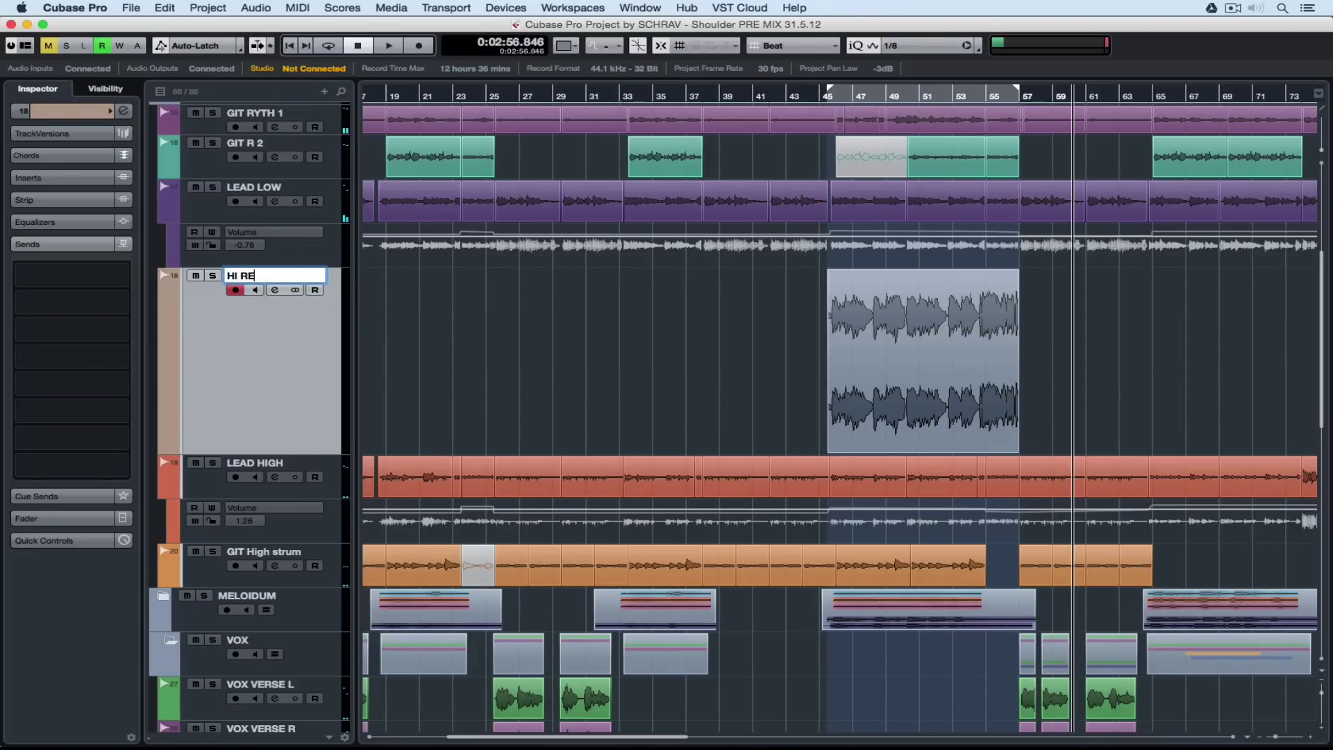
text(HI REAMP)
key(Return)
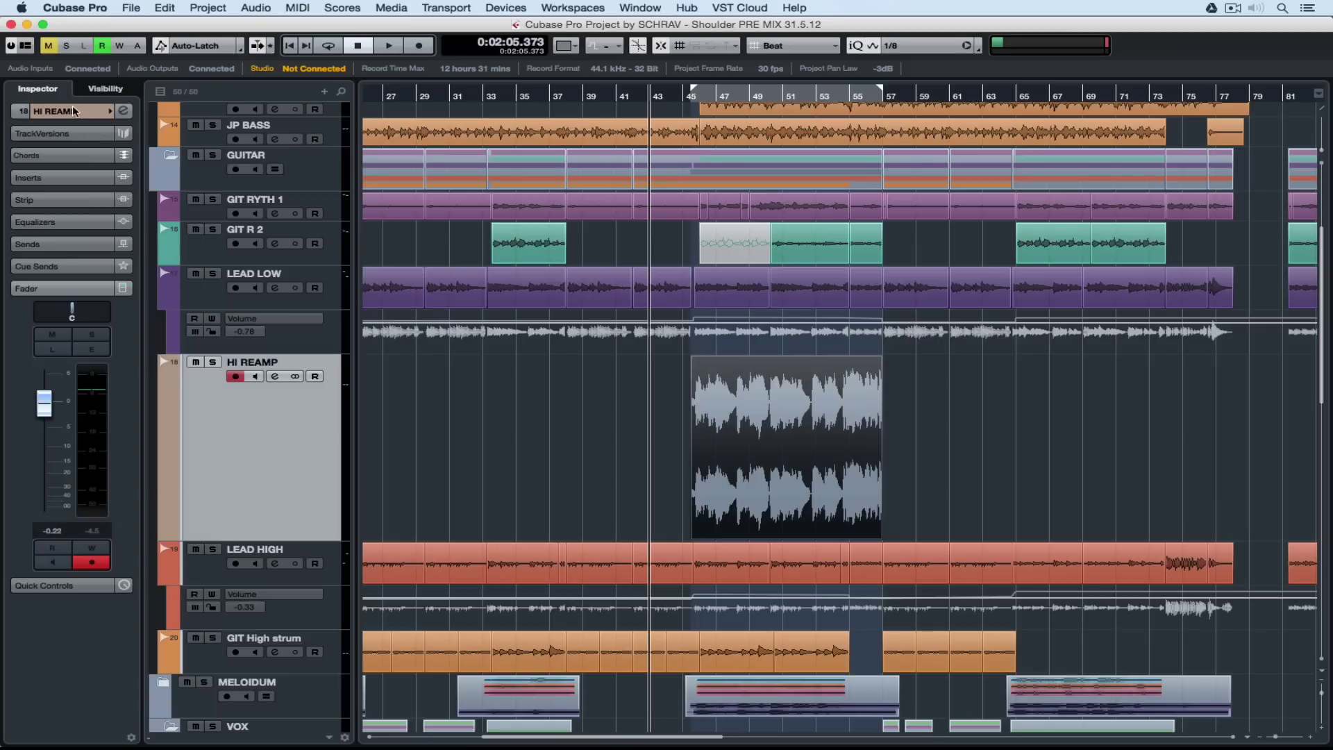
Route HI REAMP's output to the GUITAR group, unmute LEAD HIGH, and bring up HI REAMP's channel settings.
click(75, 112)
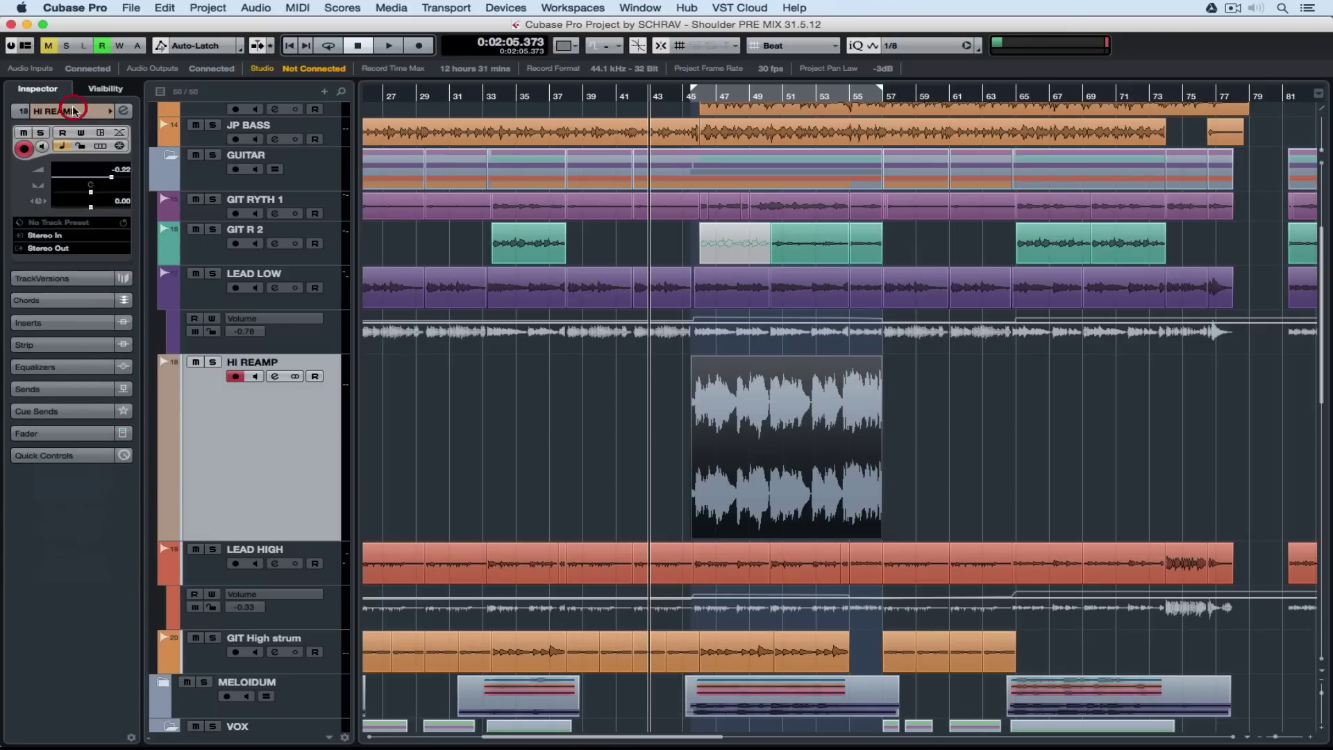
click(50, 247)
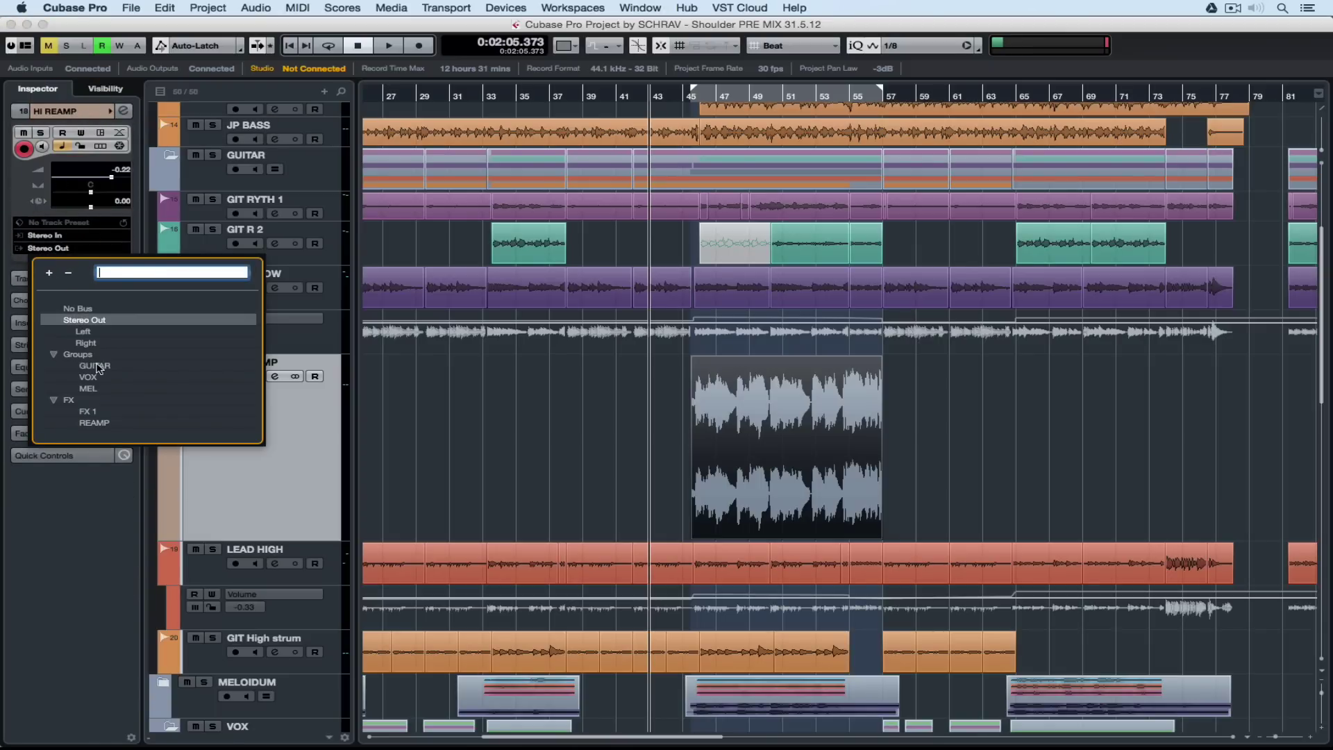
click(97, 366)
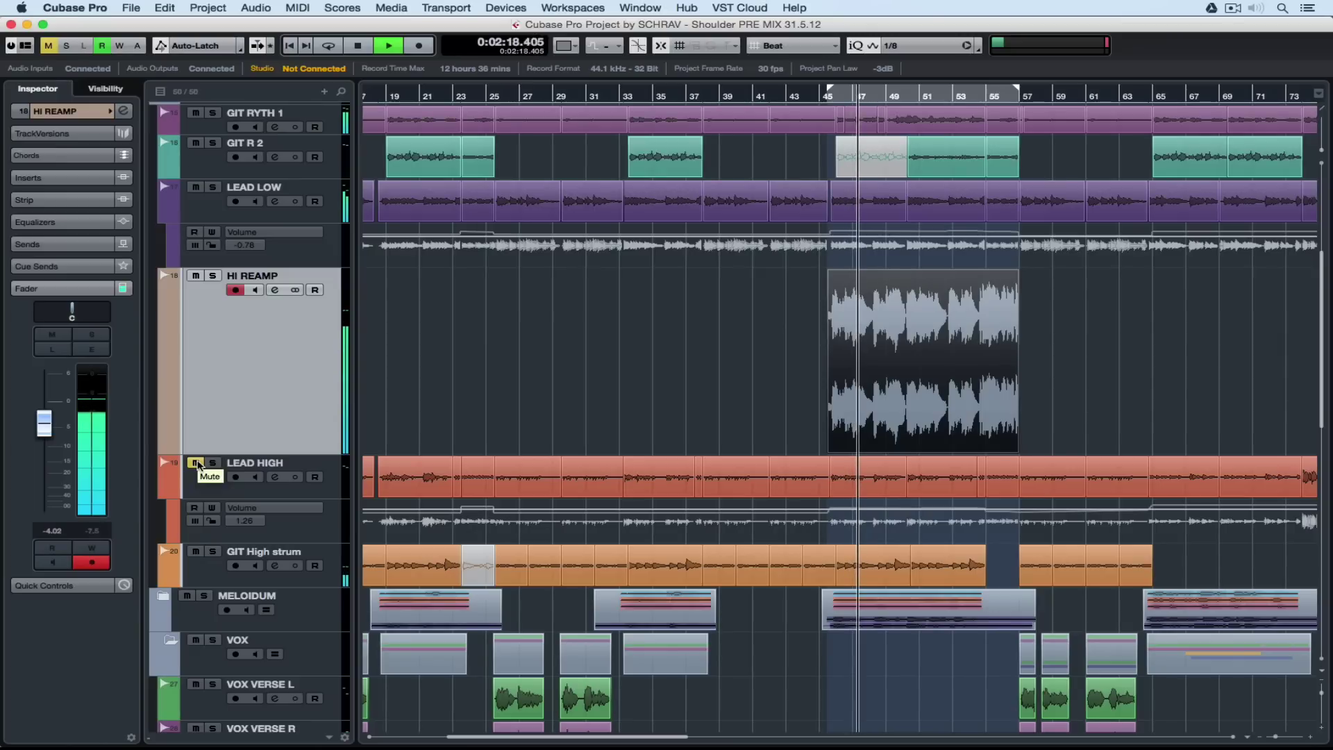
click(196, 463)
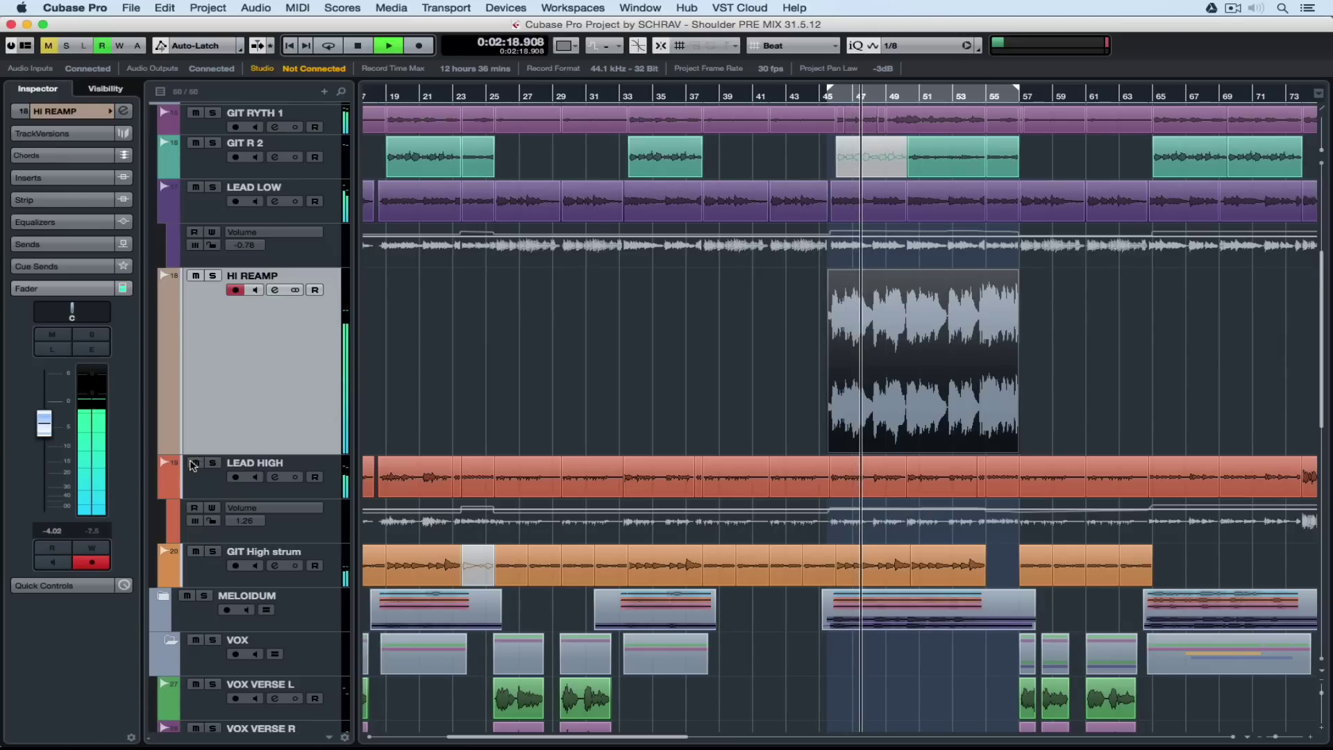
click(274, 290)
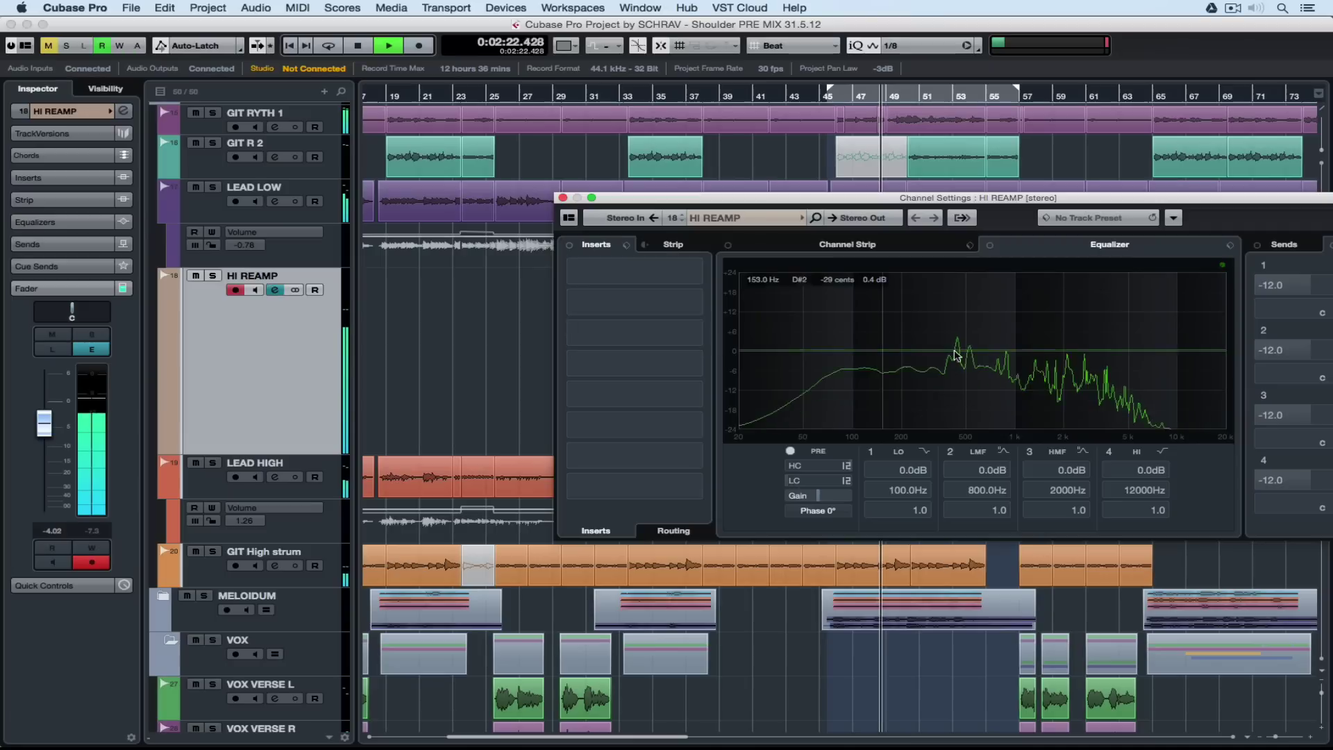
Flip HI REAMP's phase to 180° and start its event slightly earlier, then audition in MixConsole.
click(818, 510)
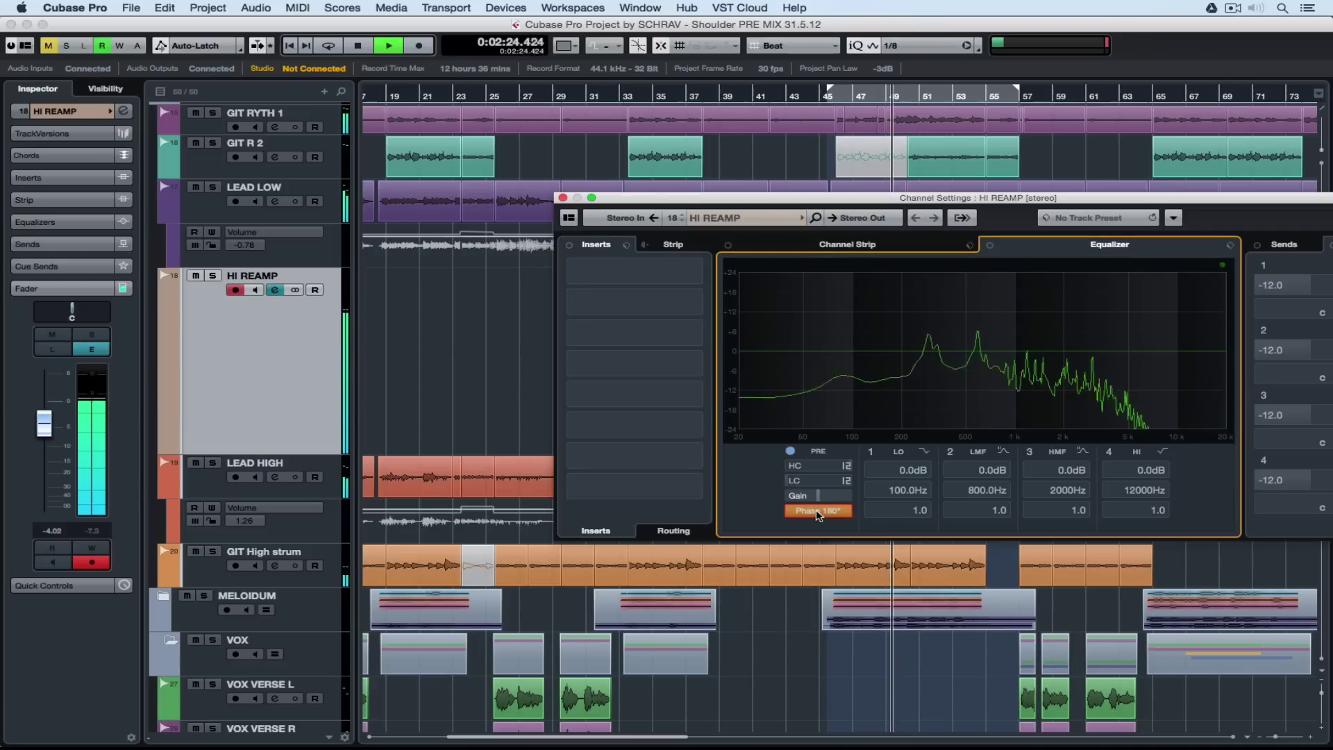
click(810, 507)
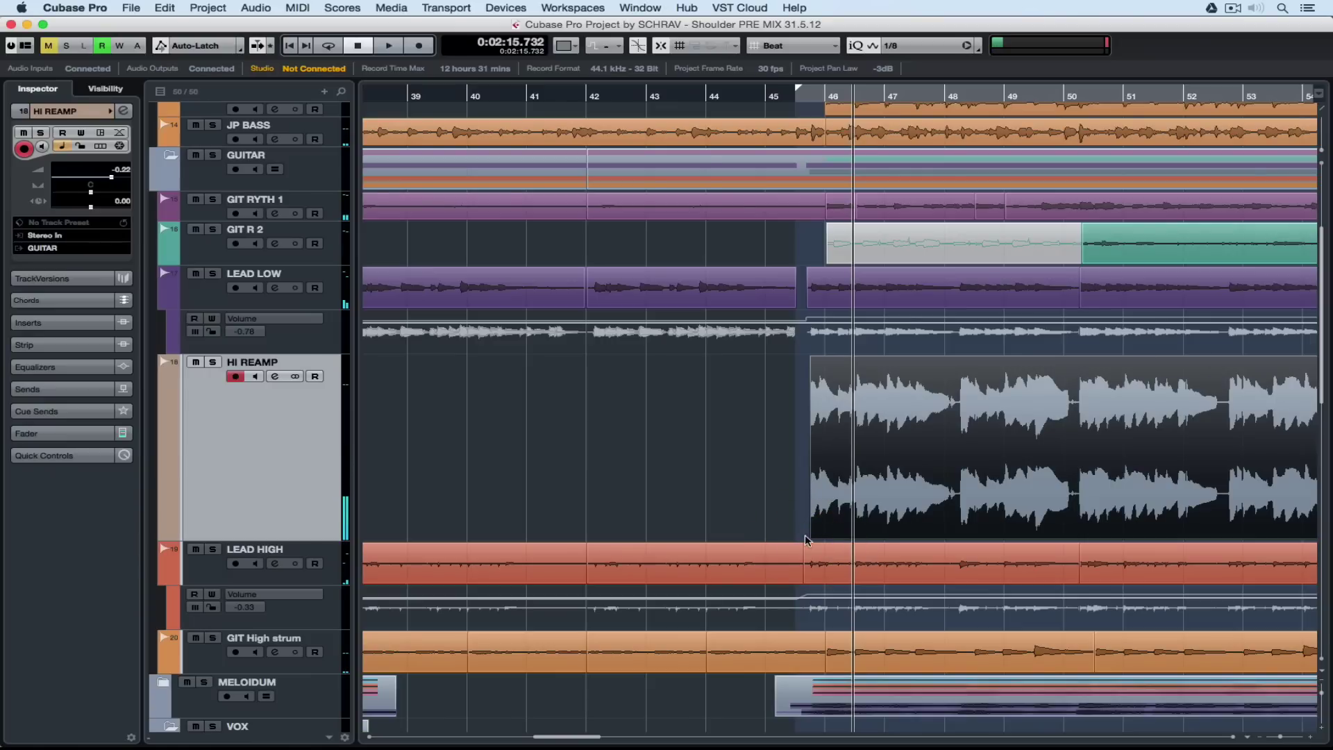
drag(810, 536, 805, 533)
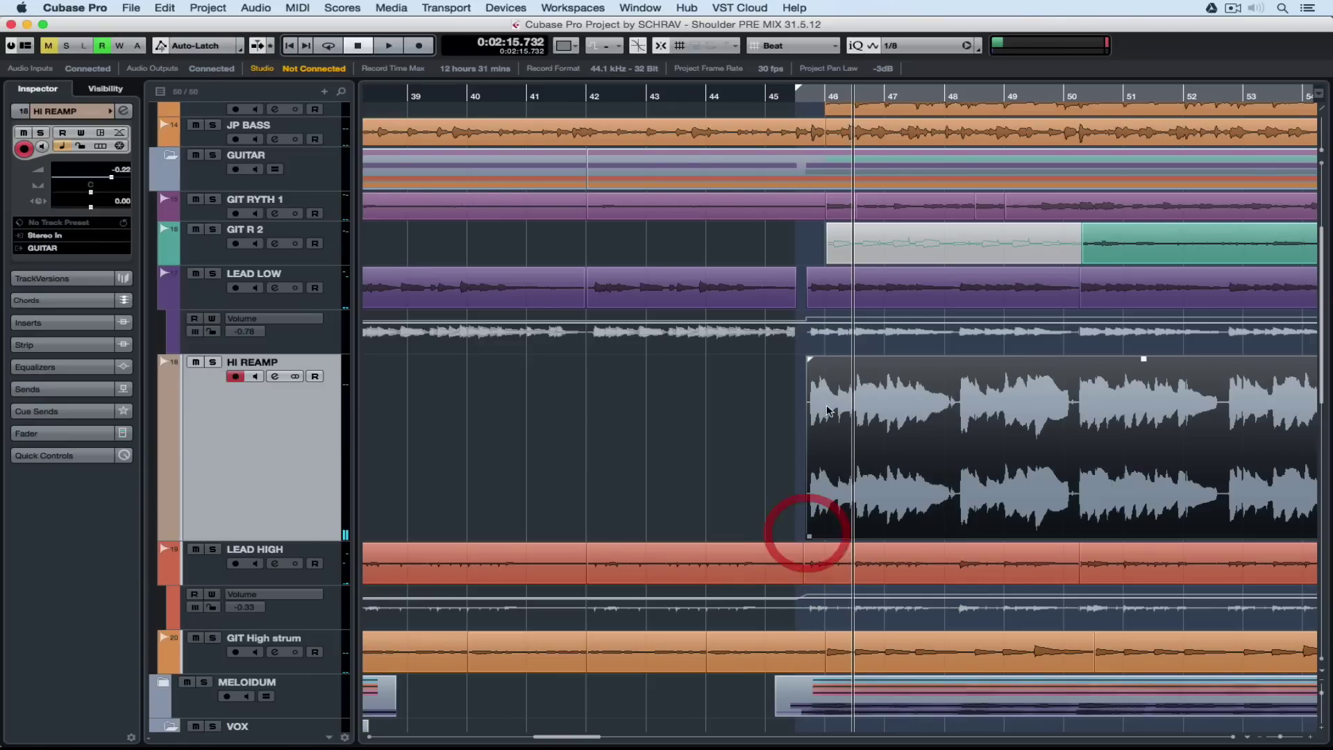
click(812, 357)
key(space)
key(F3)
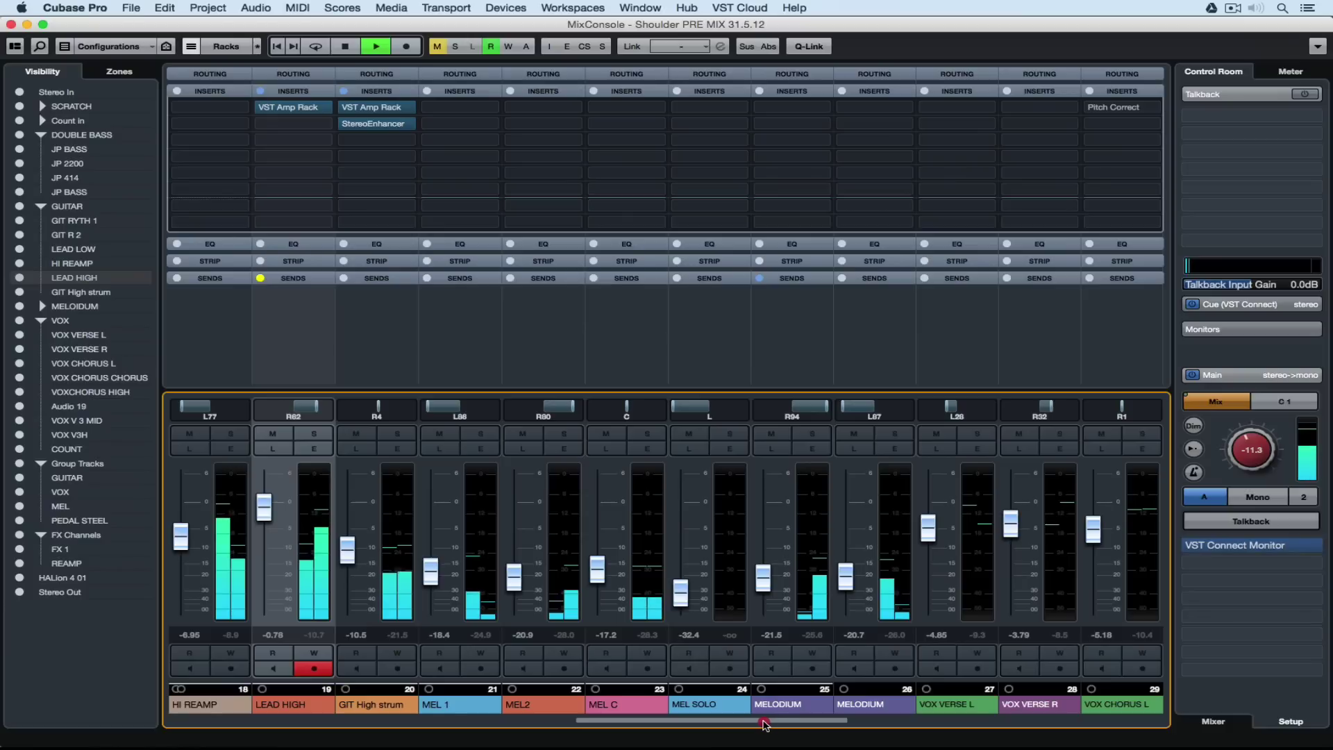
Set LEAD HIGH's fader to -0.96 and pan it right, then stop playback and solo HI REAMP.
click(261, 505)
drag(316, 414, 312, 413)
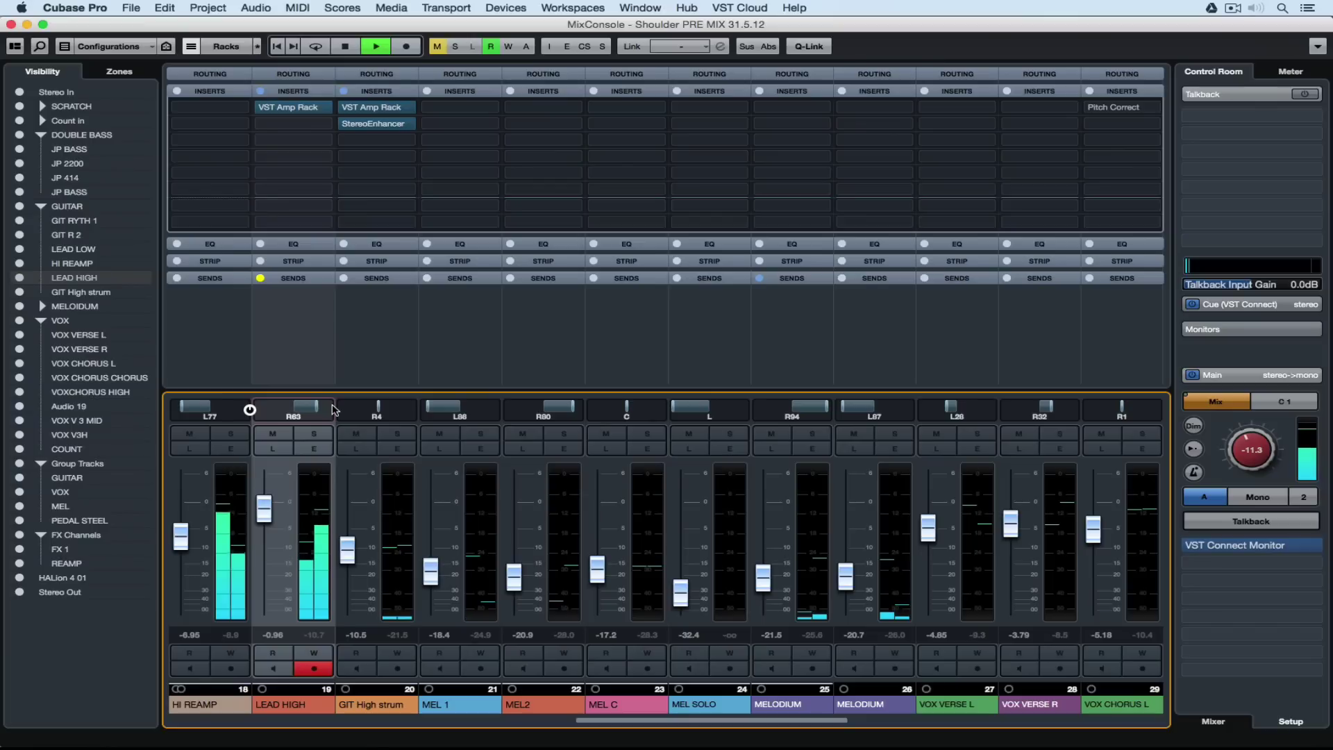
key(space)
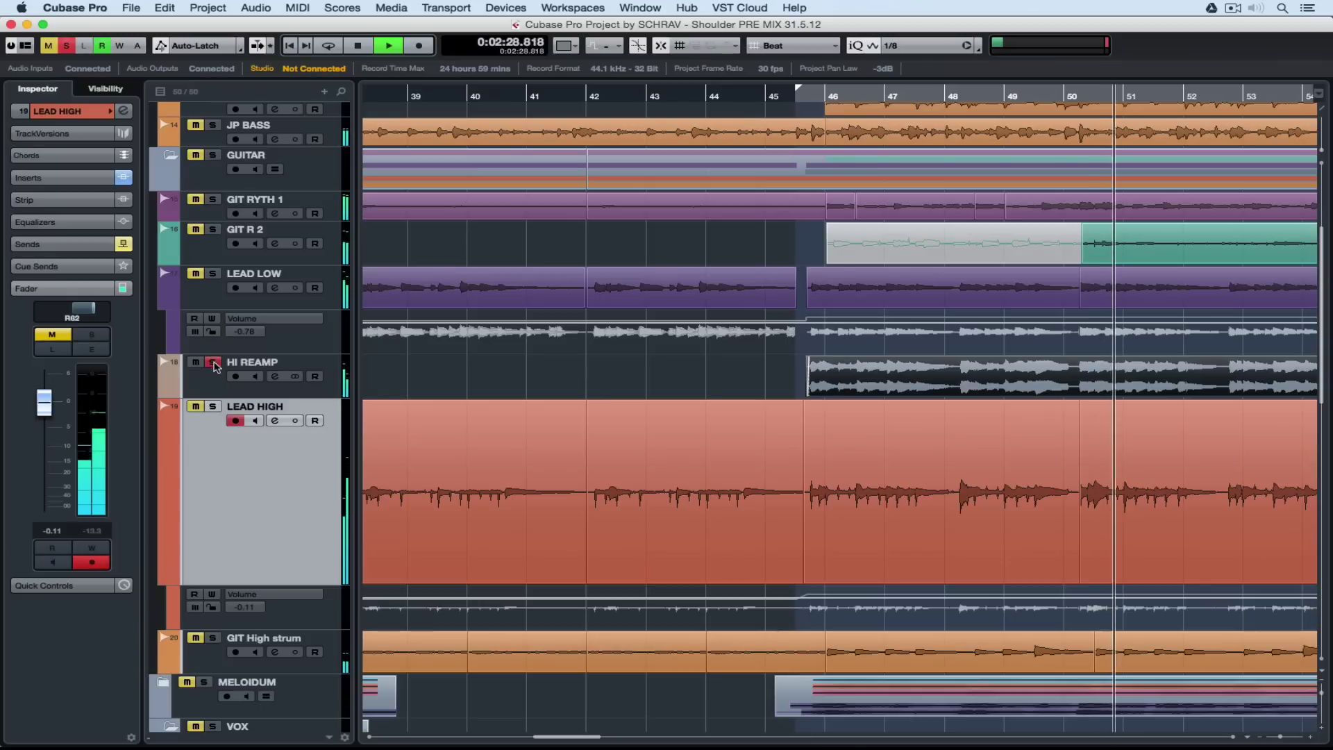
click(213, 362)
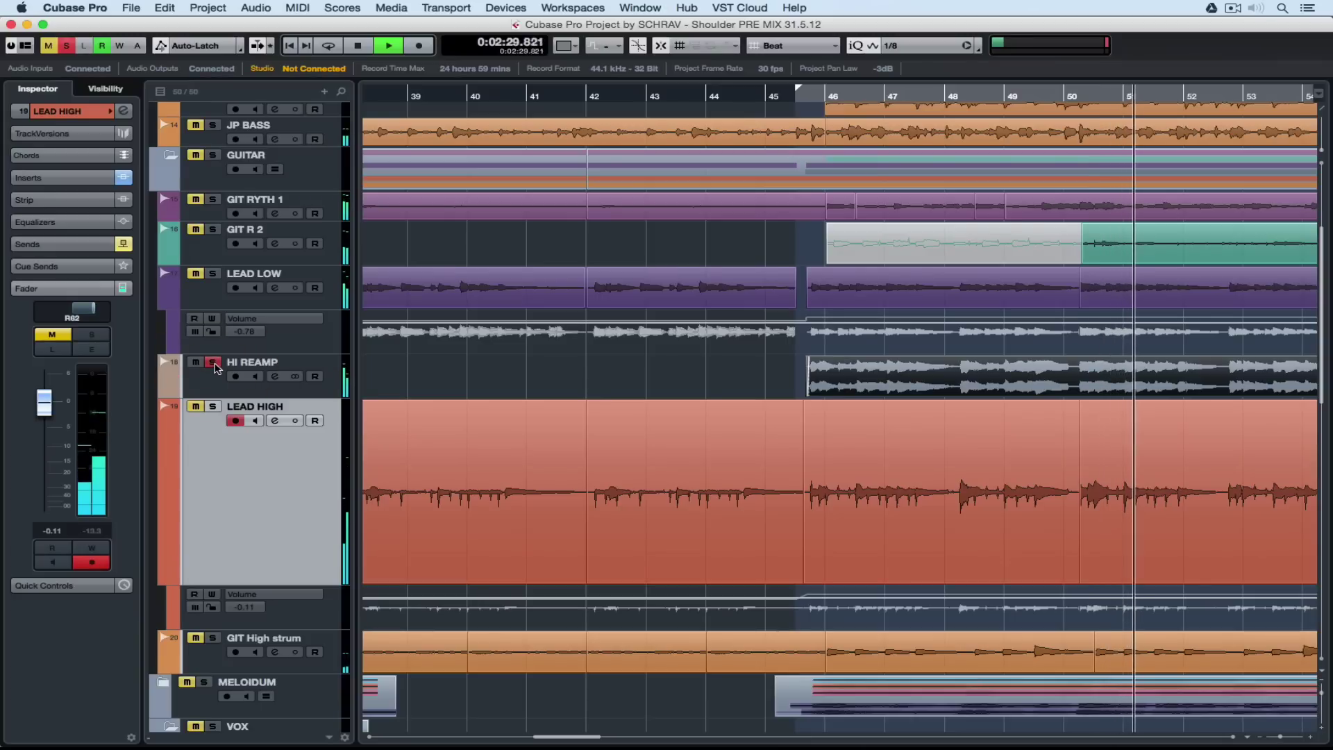
Compare the tracks with solos, pan HI REAMP to L77 and raise LEAD HIGH to 1.99.
click(212, 362)
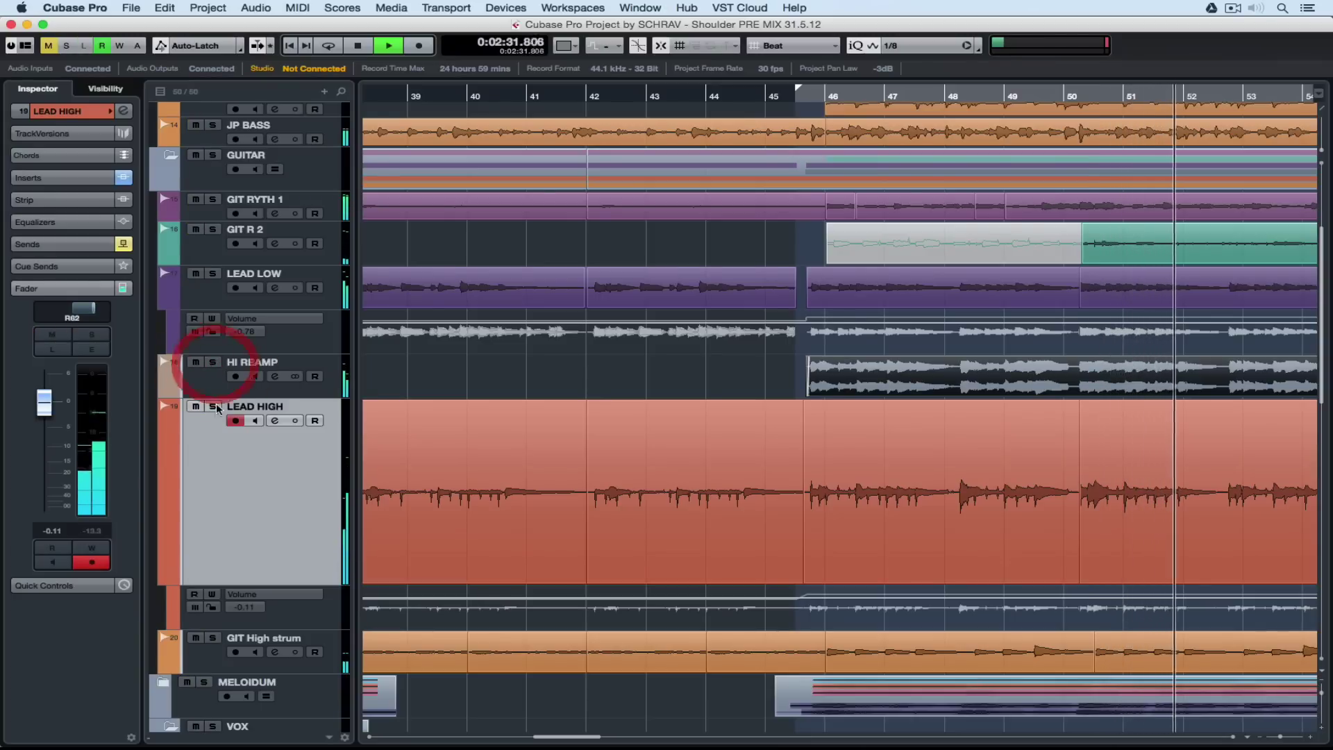
click(214, 406)
click(212, 363)
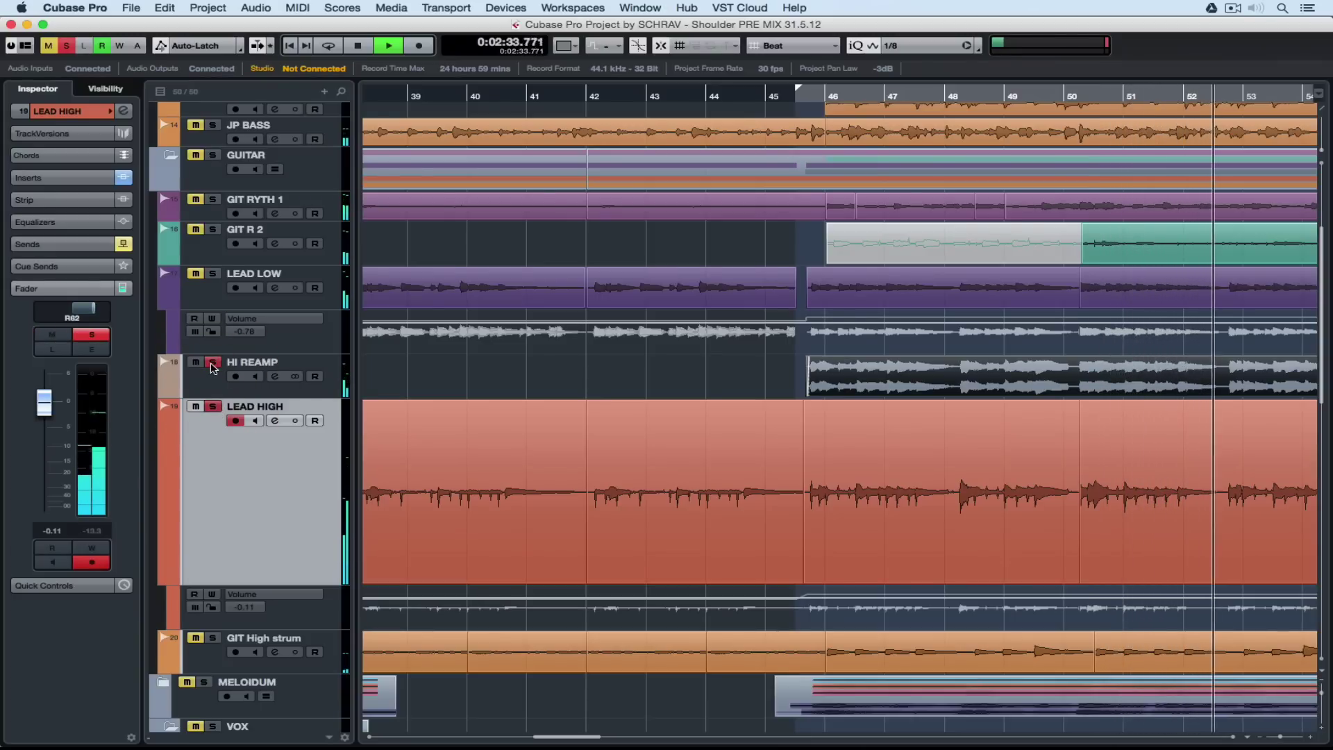
click(328, 395)
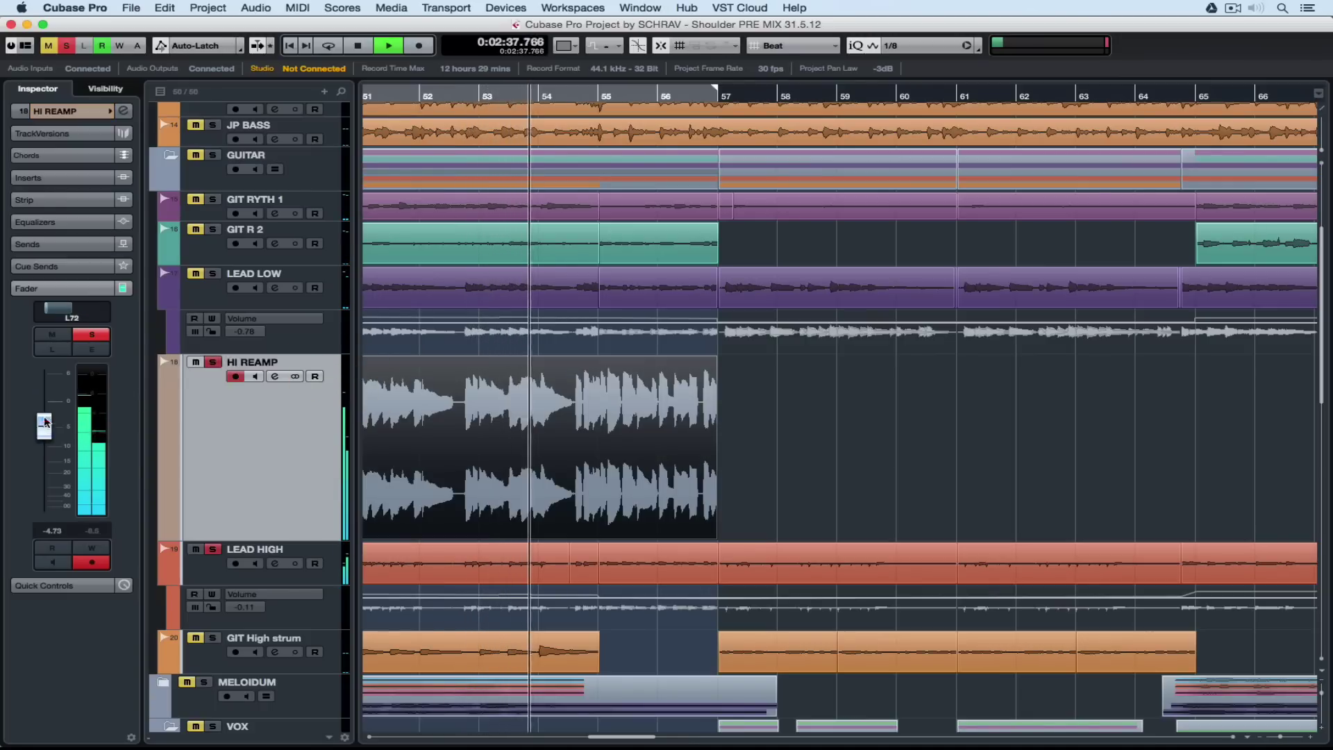
drag(50, 315, 47, 314)
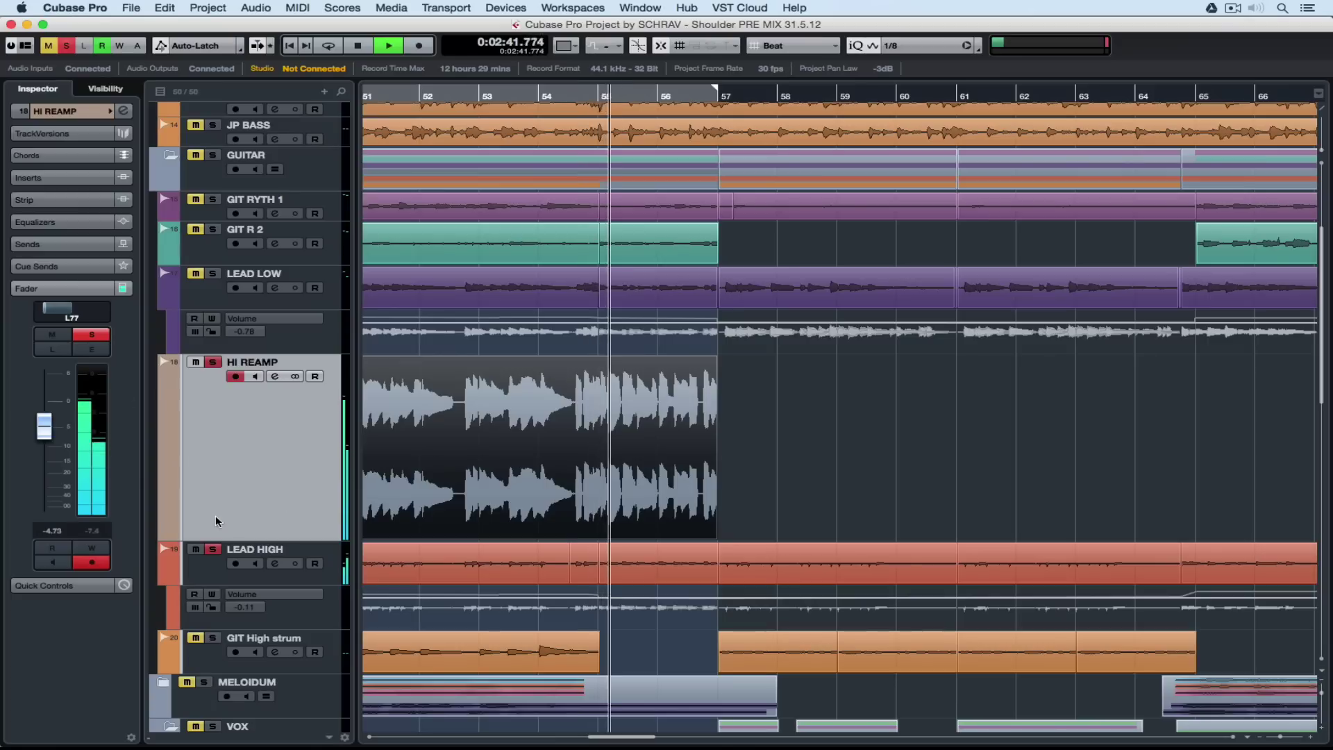
click(306, 573)
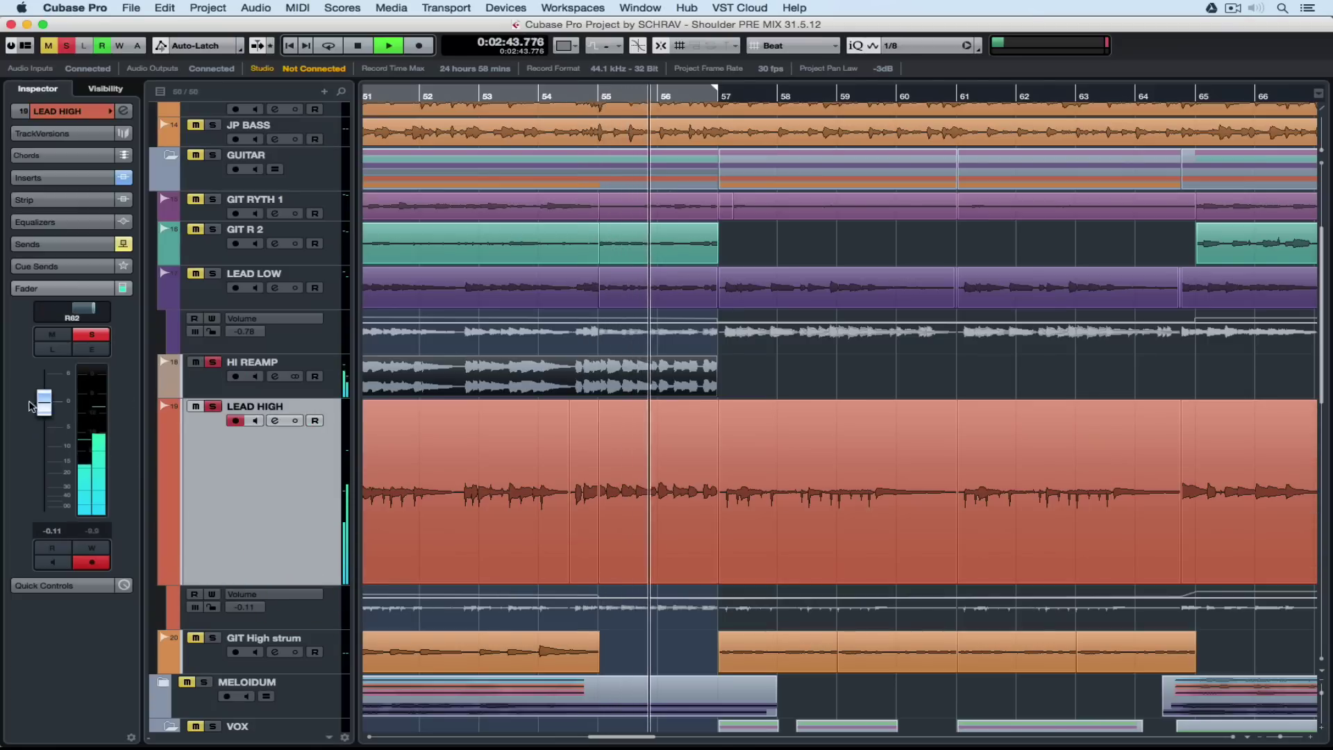
drag(42, 405, 43, 398)
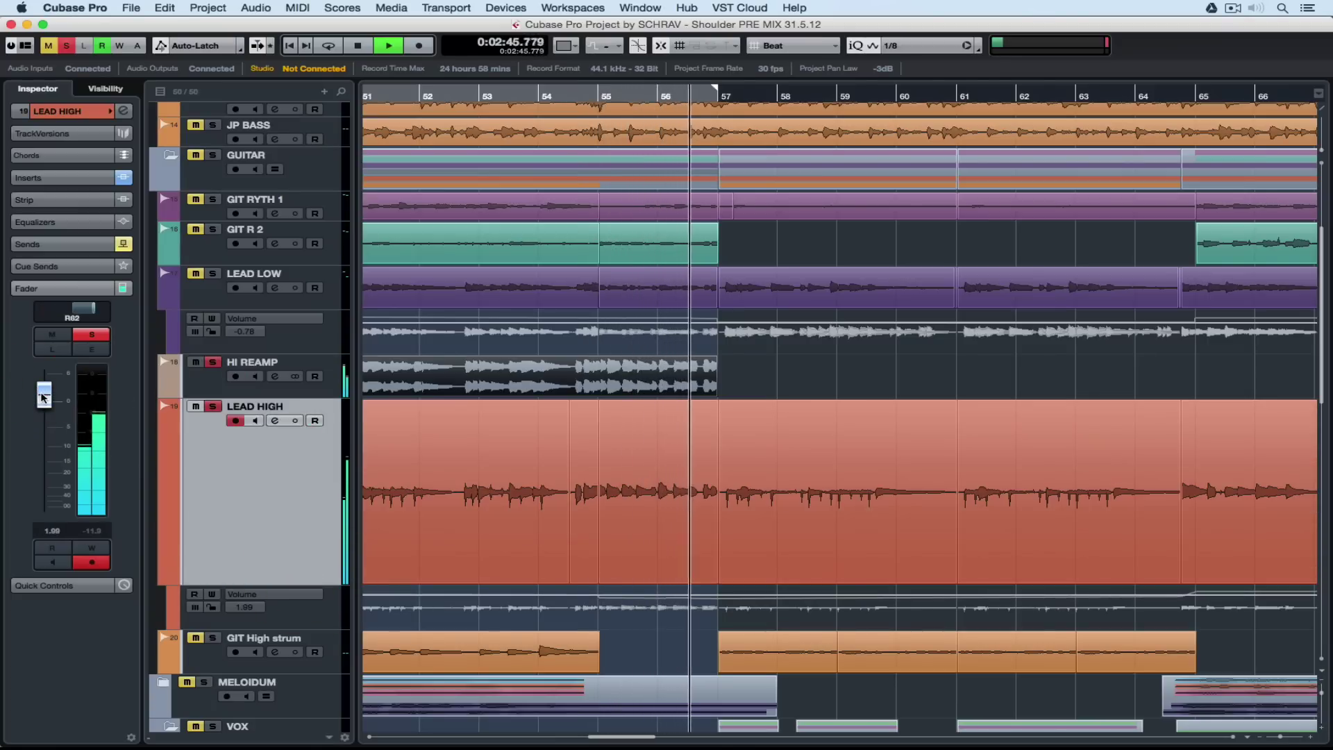
Clear all solos, lower HI REAMP to -6.95 and bring LEAD HIGH down to -0.78.
click(66, 45)
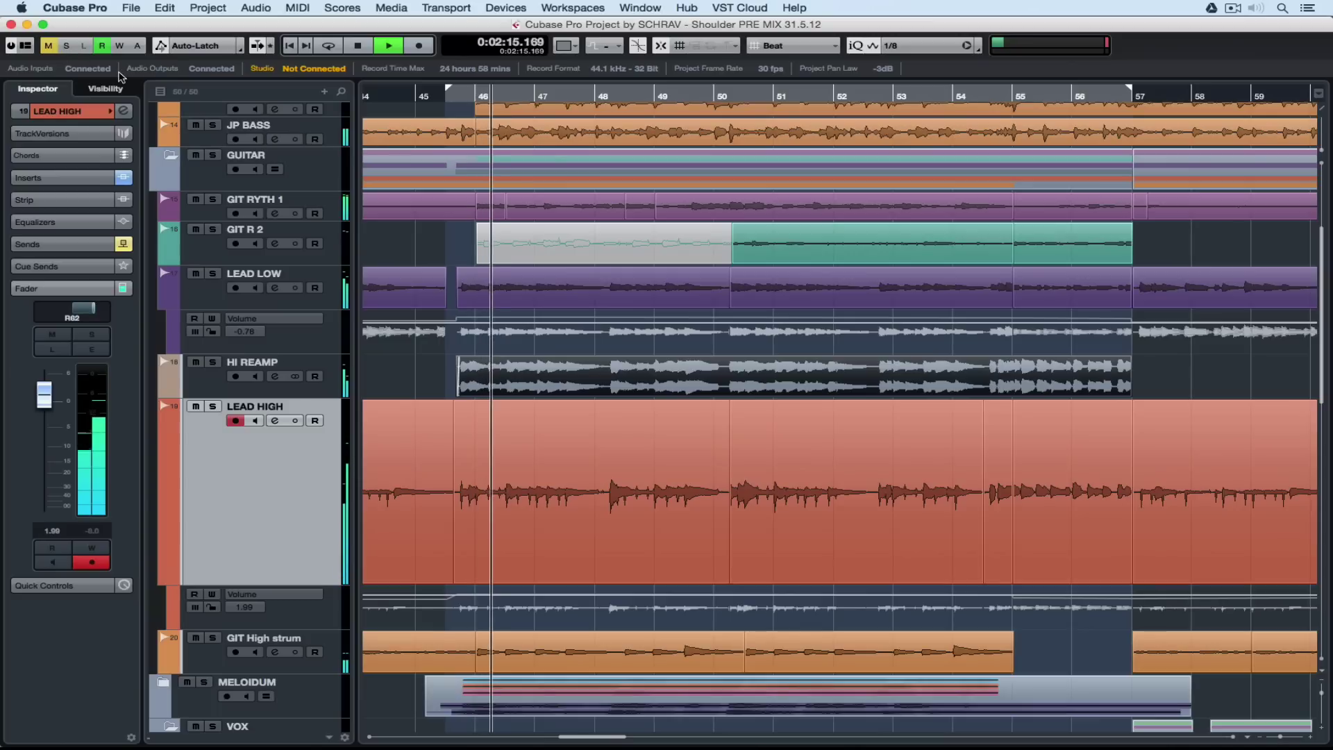
click(206, 391)
drag(44, 426, 44, 436)
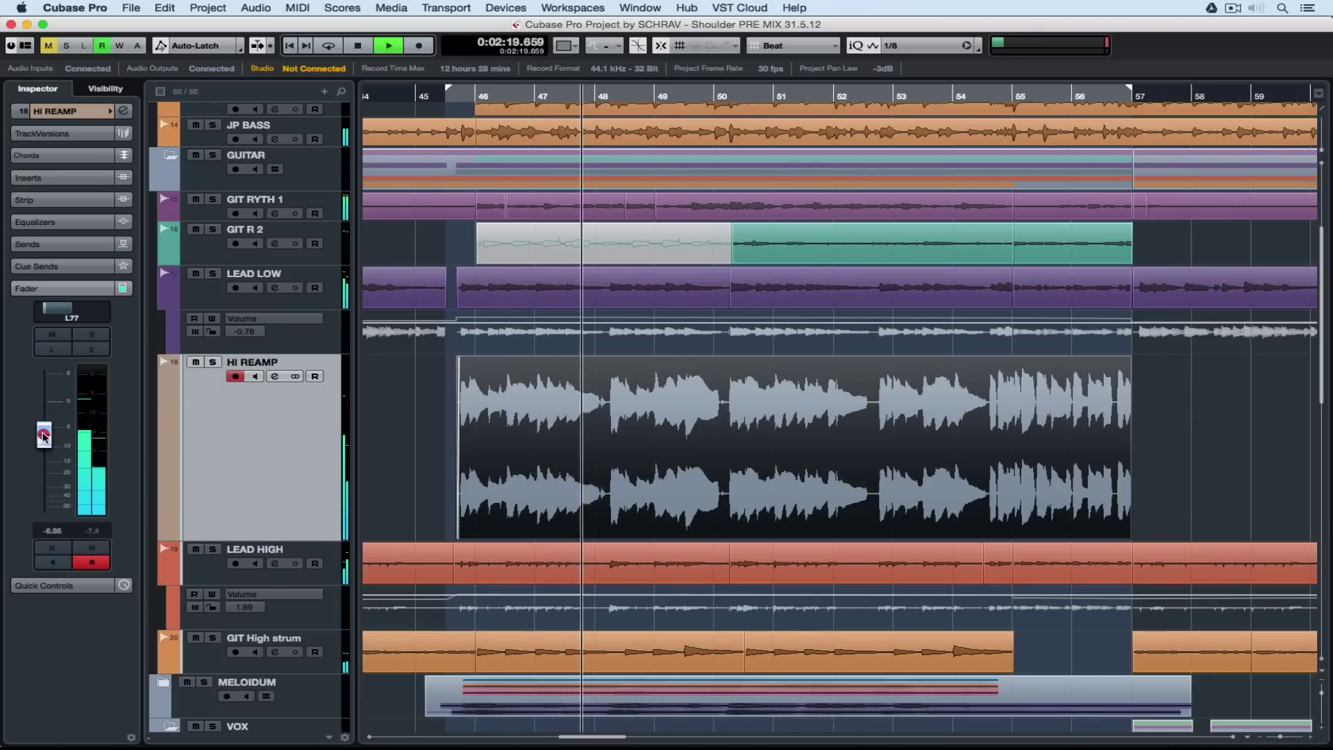
click(217, 579)
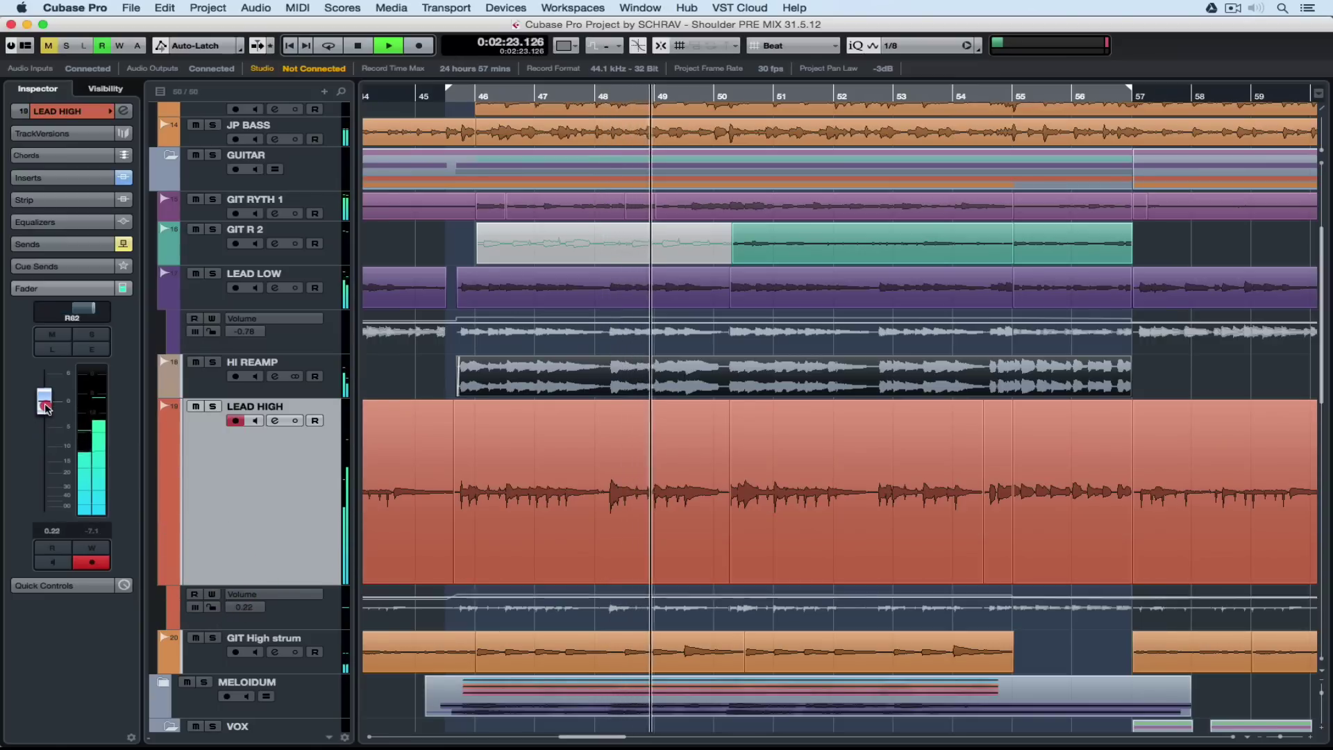
drag(43, 395, 43, 411)
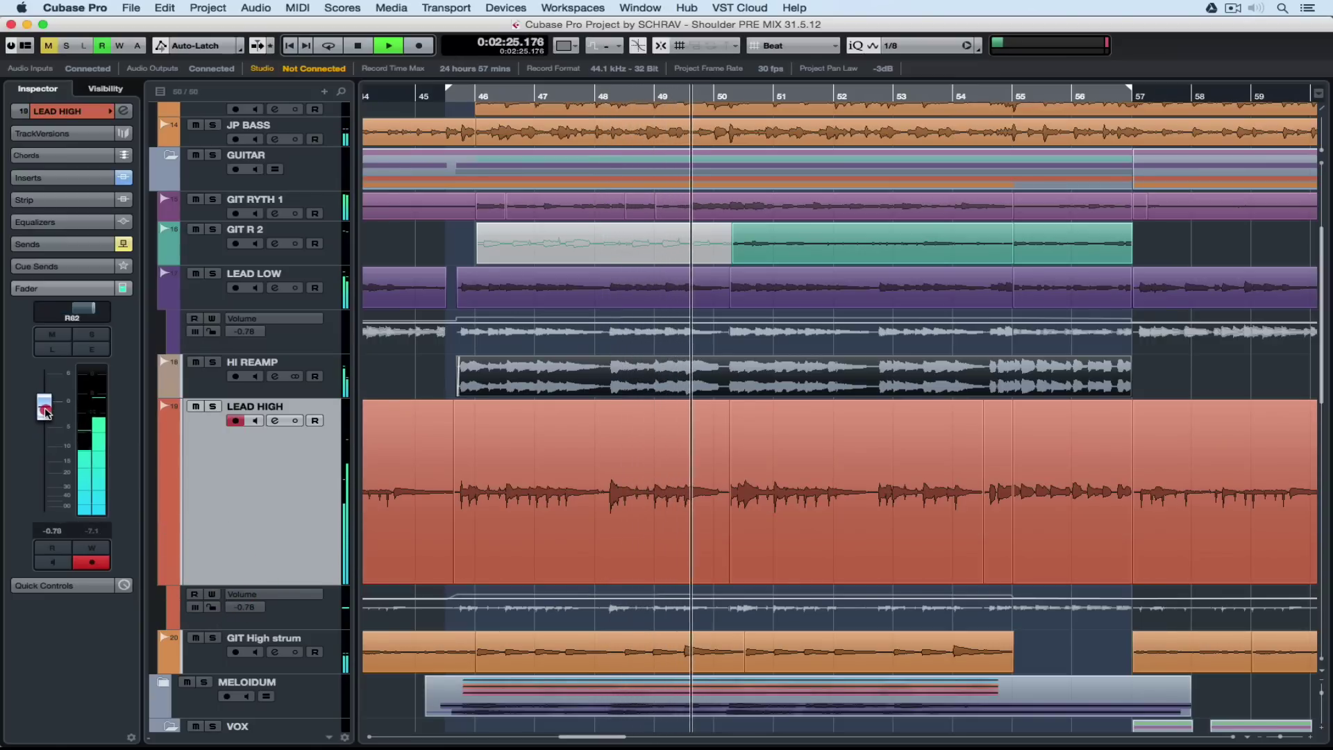
key(F3)
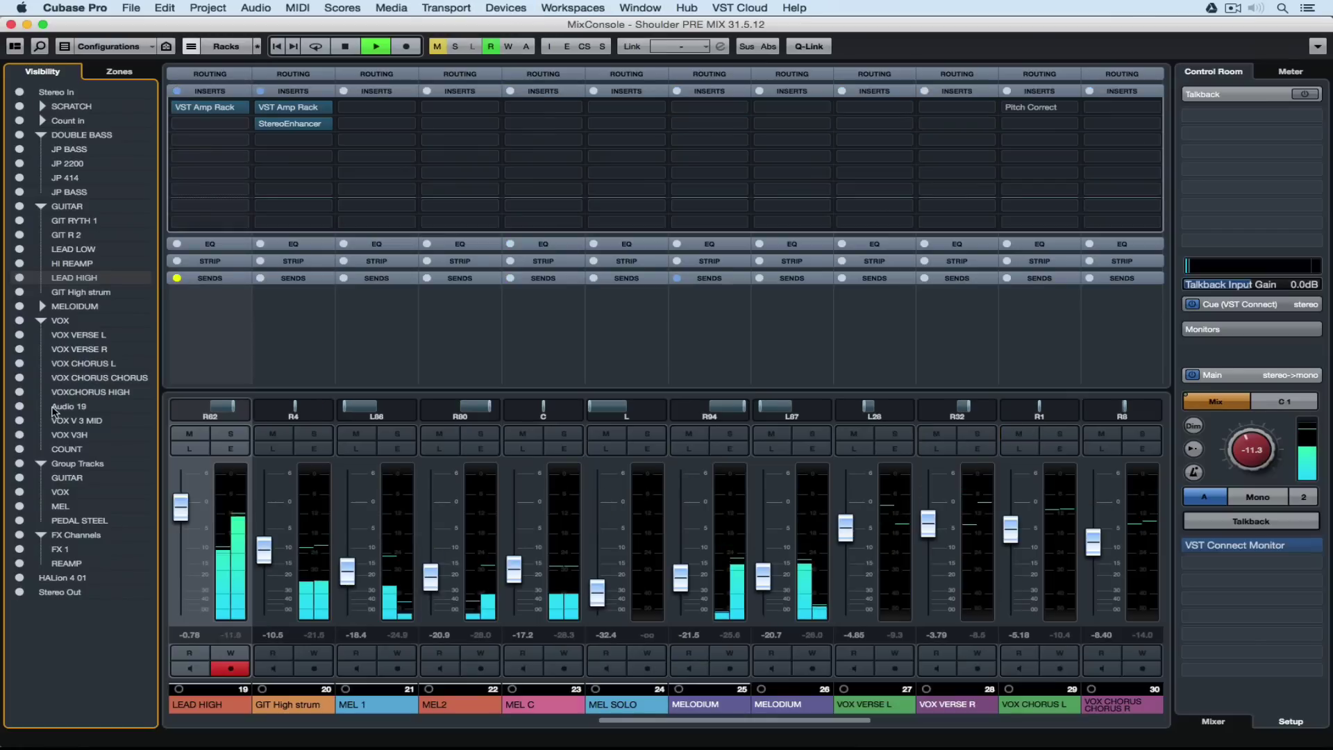
Scroll the MixConsole to show channel 18 (HI REAMP) and pull LEAD HIGH's fader to -0.96.
drag(788, 726, 766, 724)
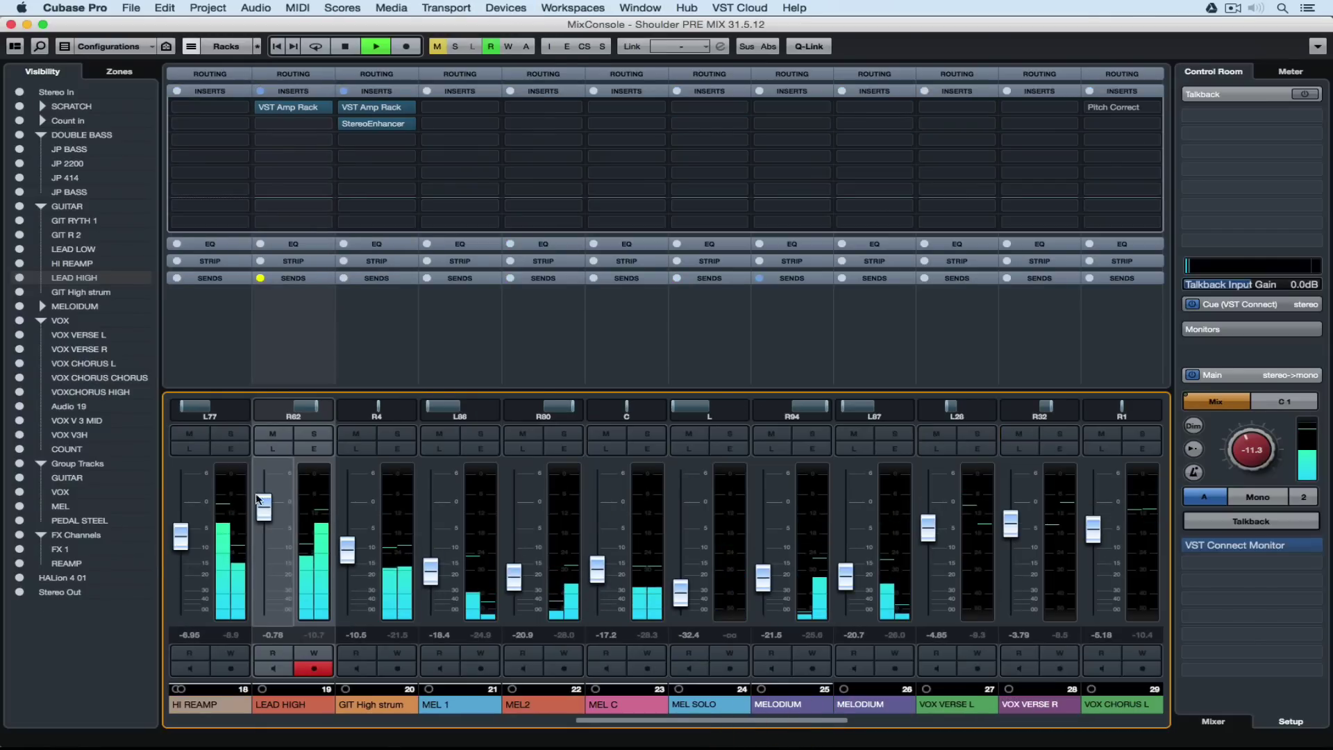
drag(263, 506, 244, 501)
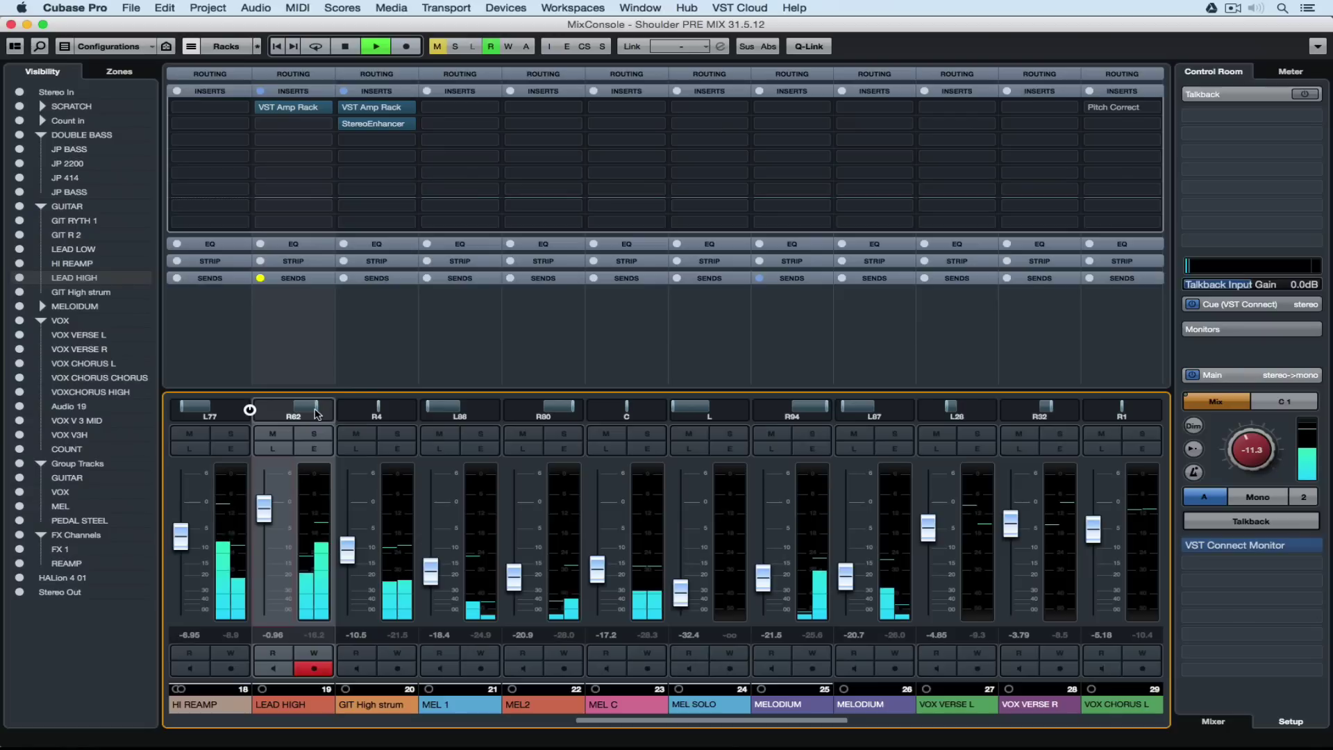